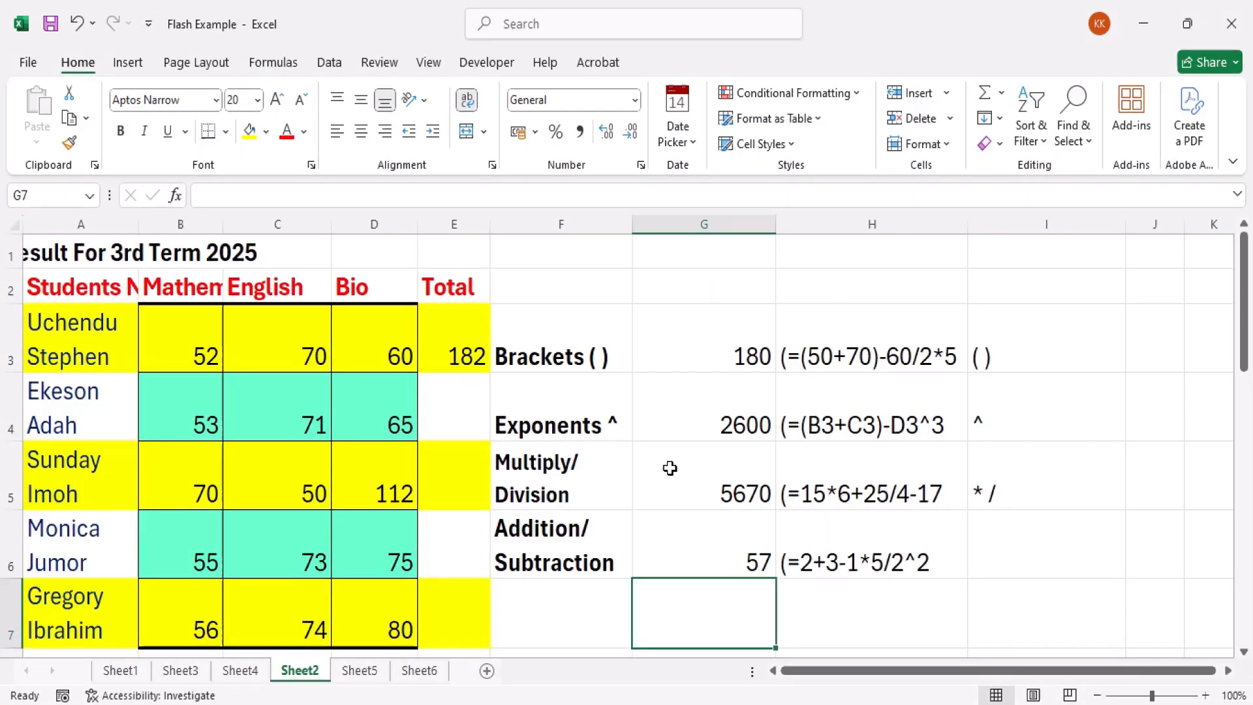
Review the Multiply/Division, Exponents and Brackets formulas in G5, G4 and G3
click(670, 468)
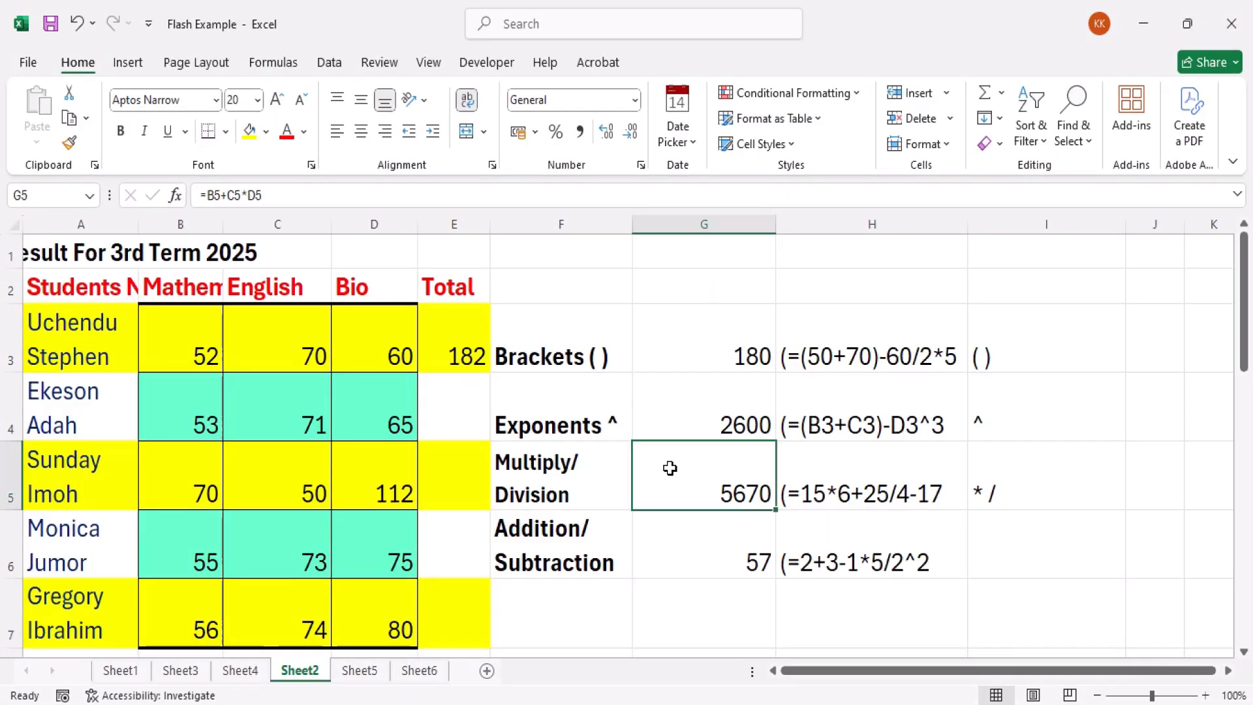
click(650, 377)
click(680, 355)
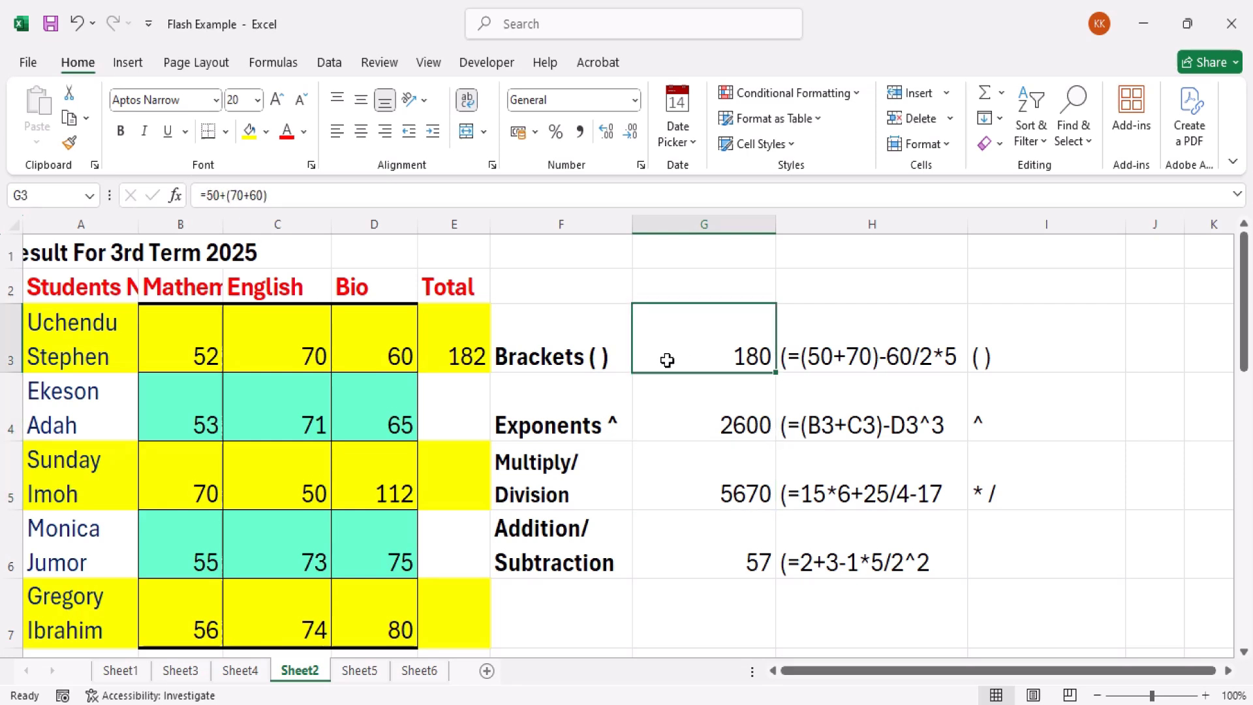
click(584, 354)
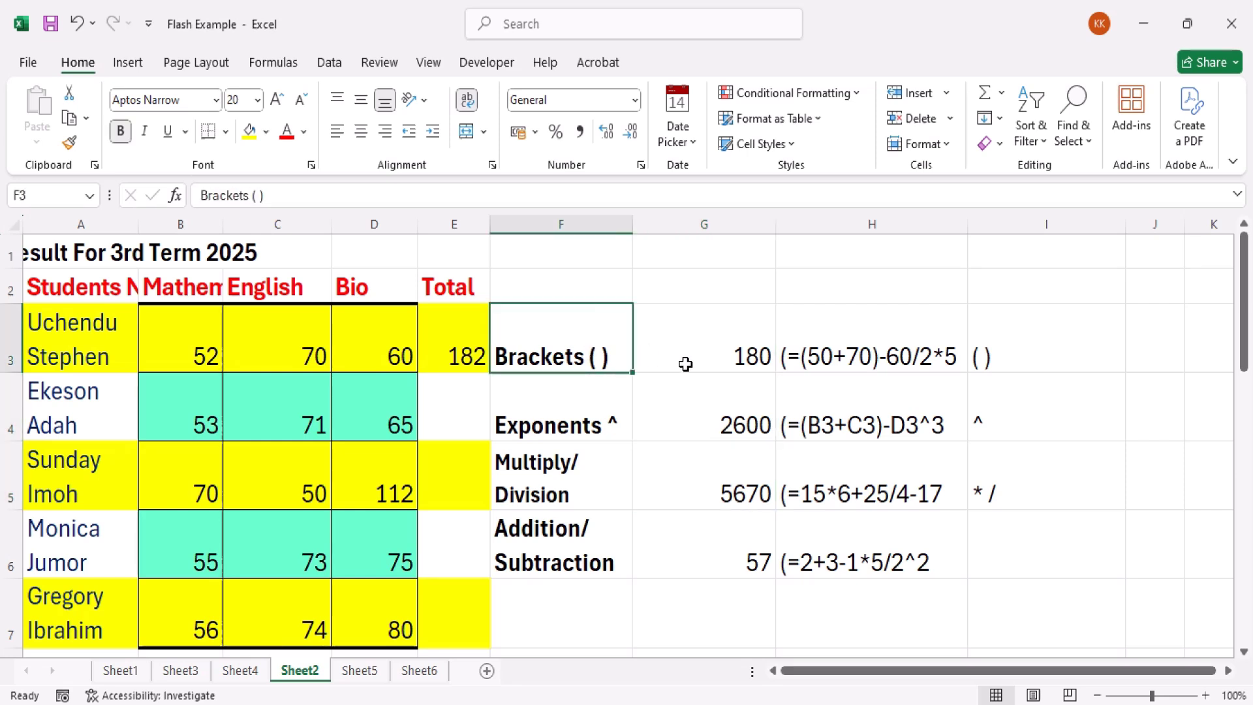
click(721, 349)
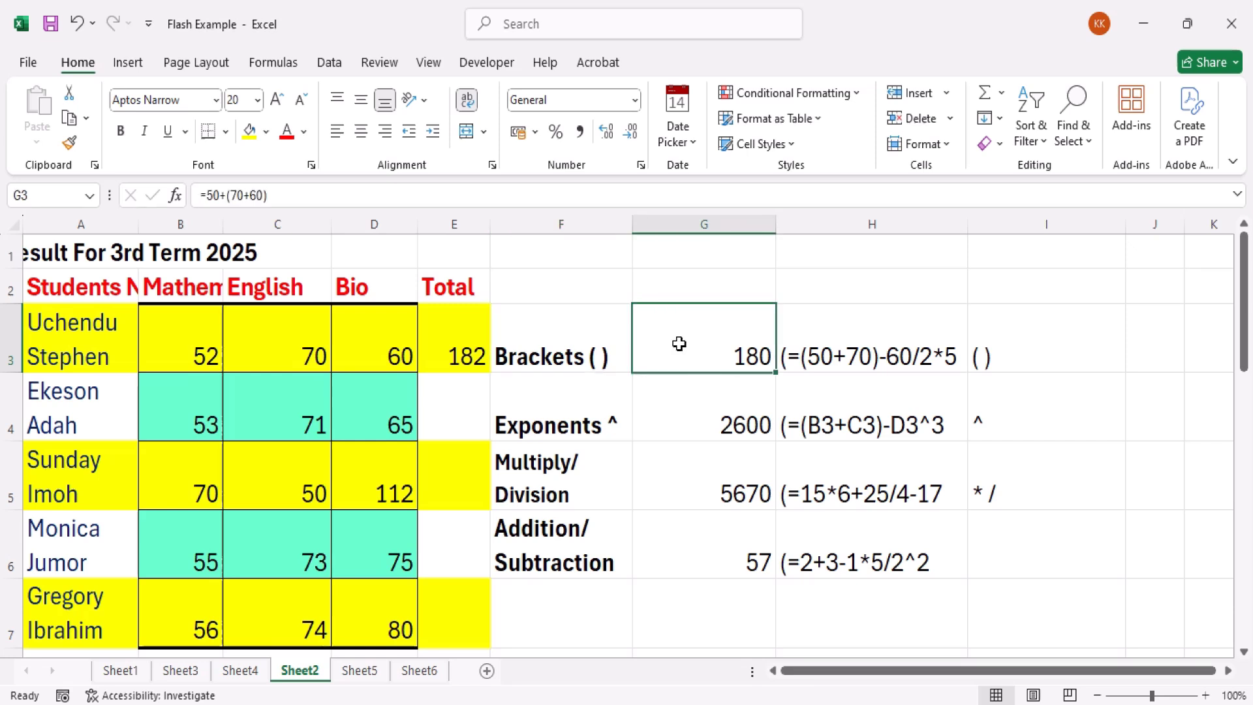
click(591, 359)
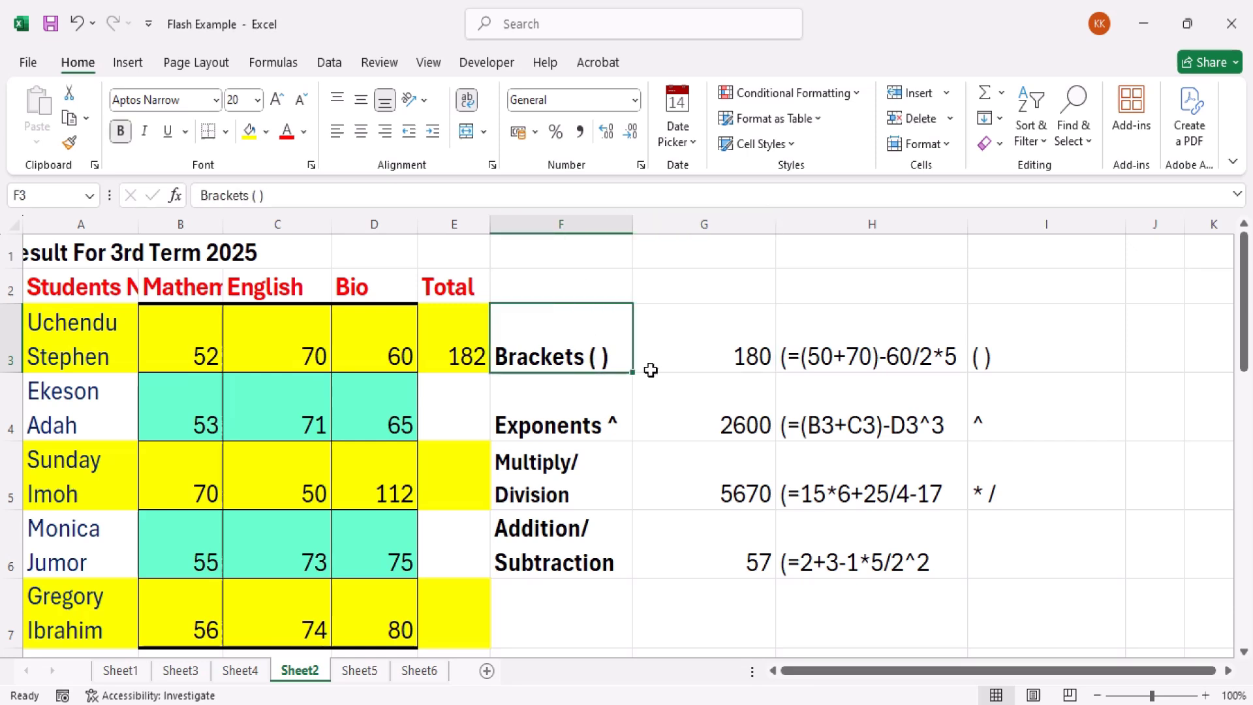
click(688, 362)
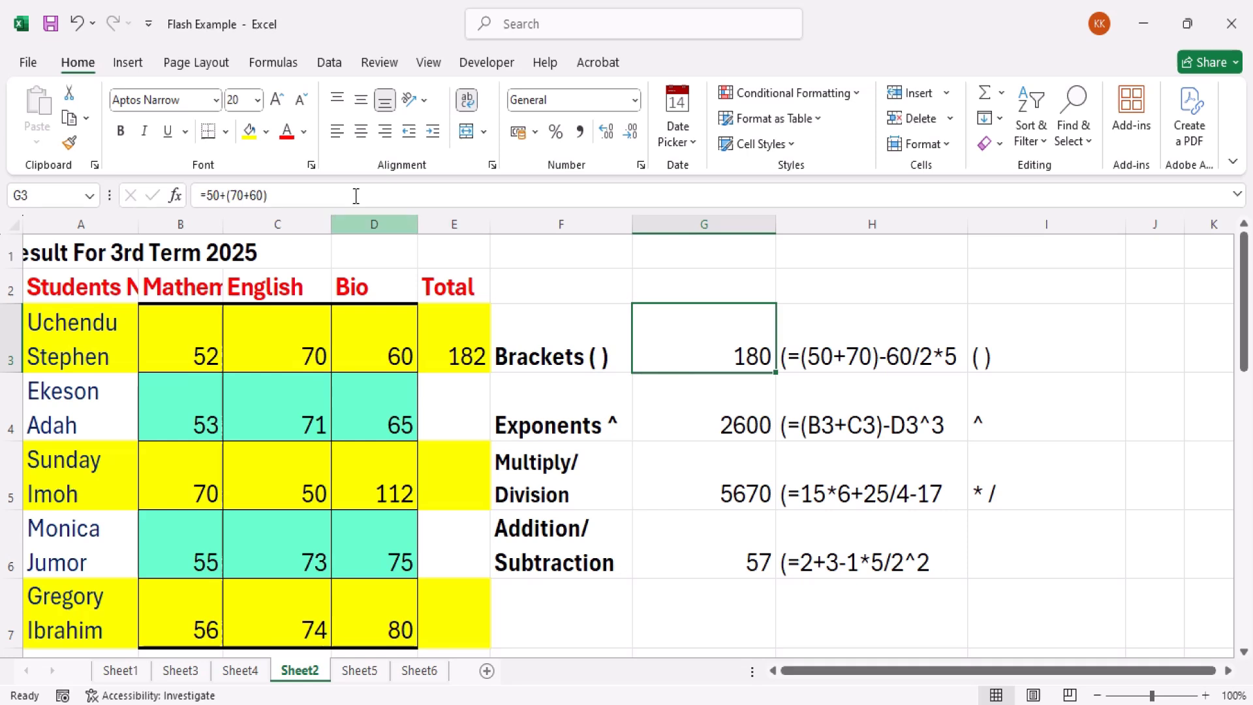
key(F2)
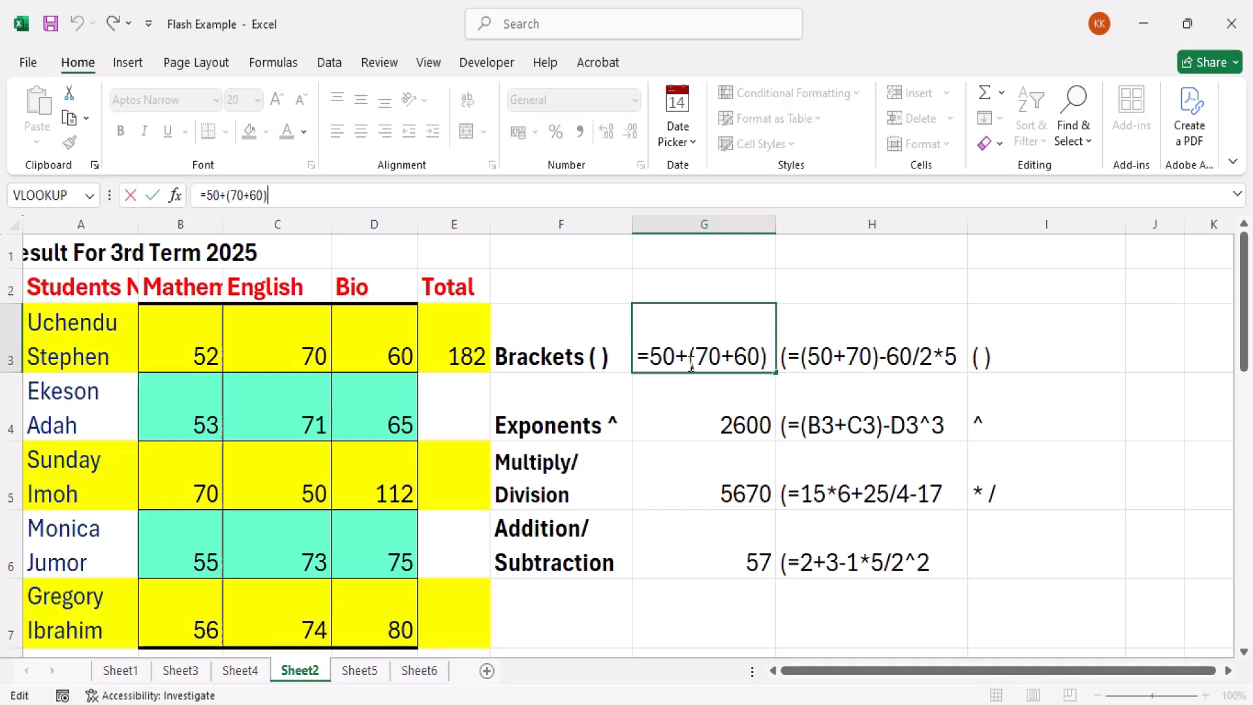
Remove H3's leading bracket so it shows -30, then reopen and cancel the edit
click(792, 359)
double_click(792, 359)
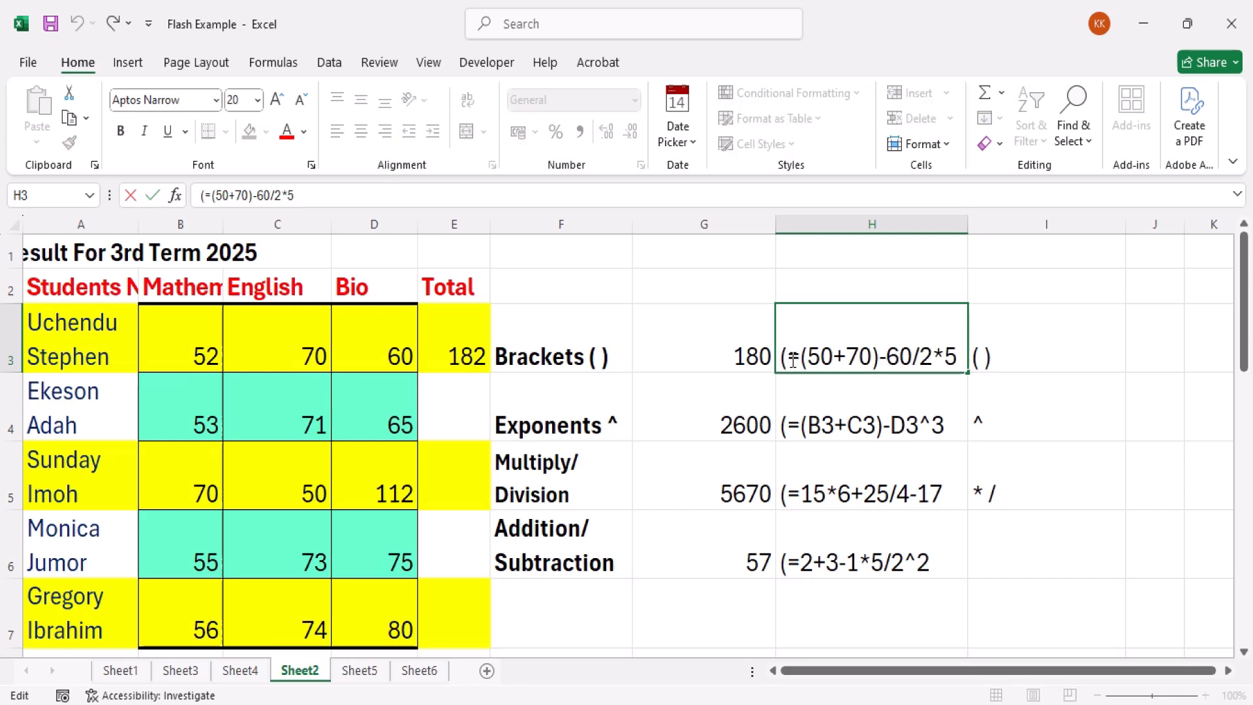
key(BackSpace)
key(Return)
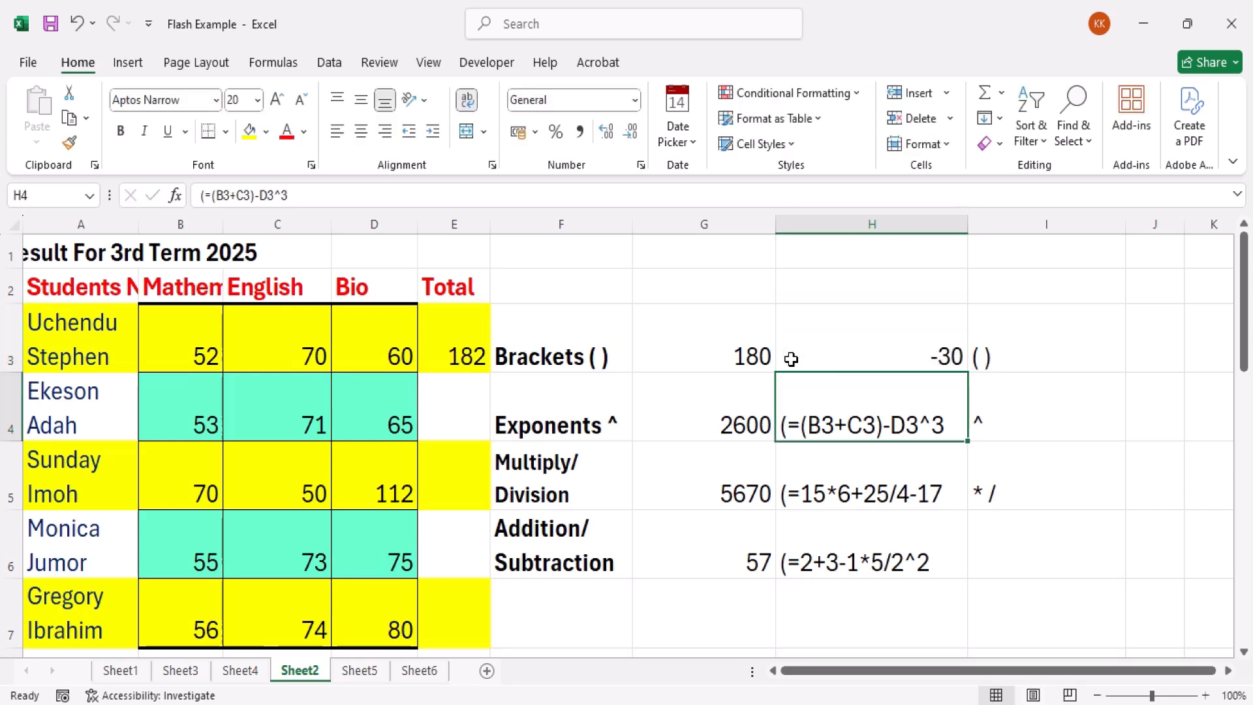
double_click(792, 359)
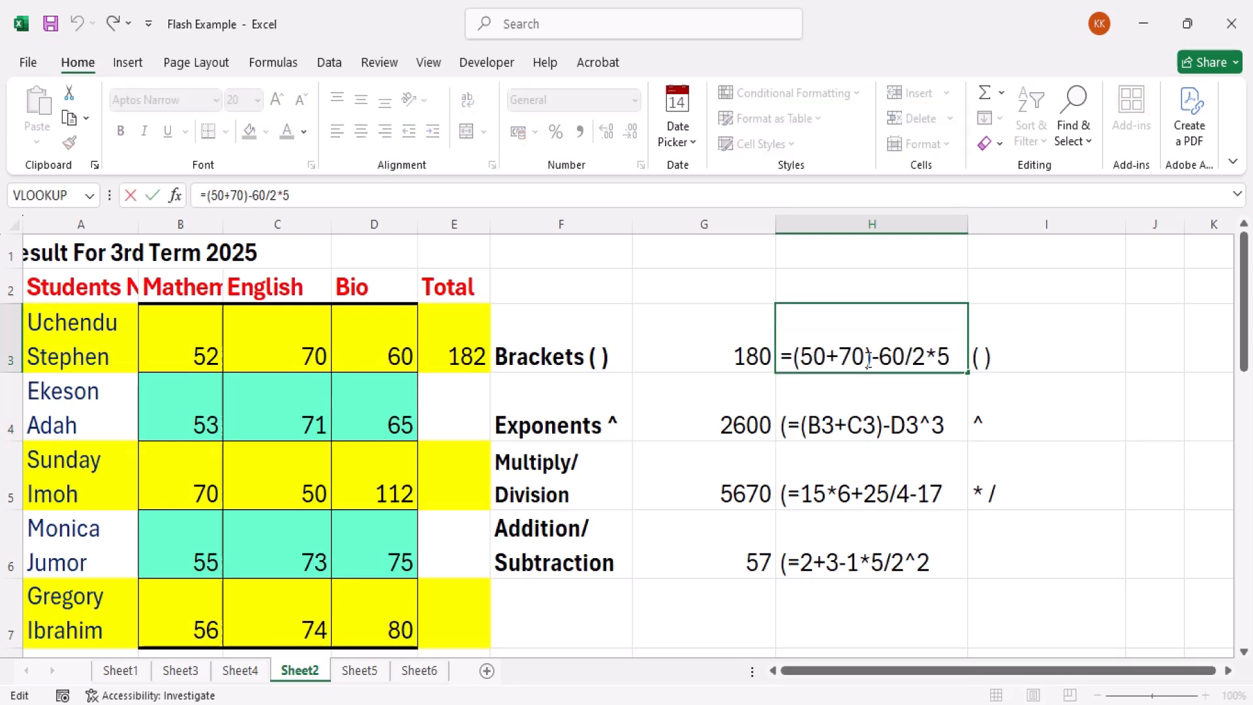
click(591, 422)
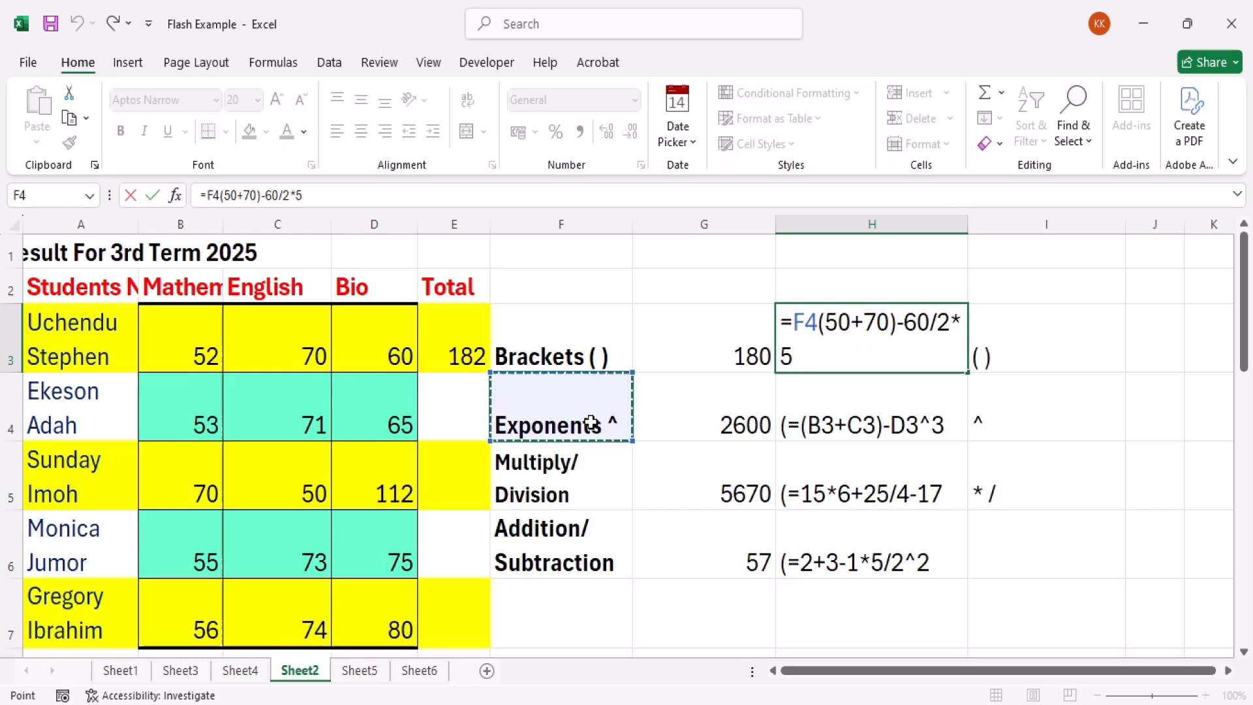
key(Escape)
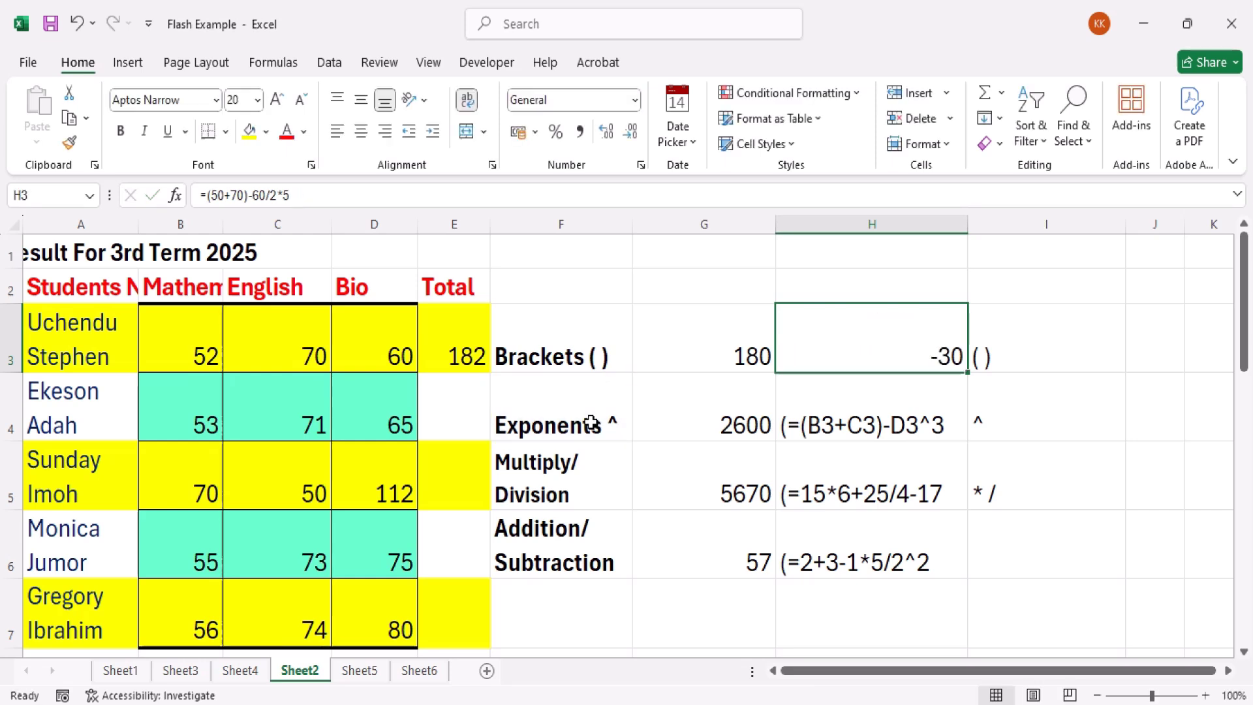
click(591, 422)
click(747, 425)
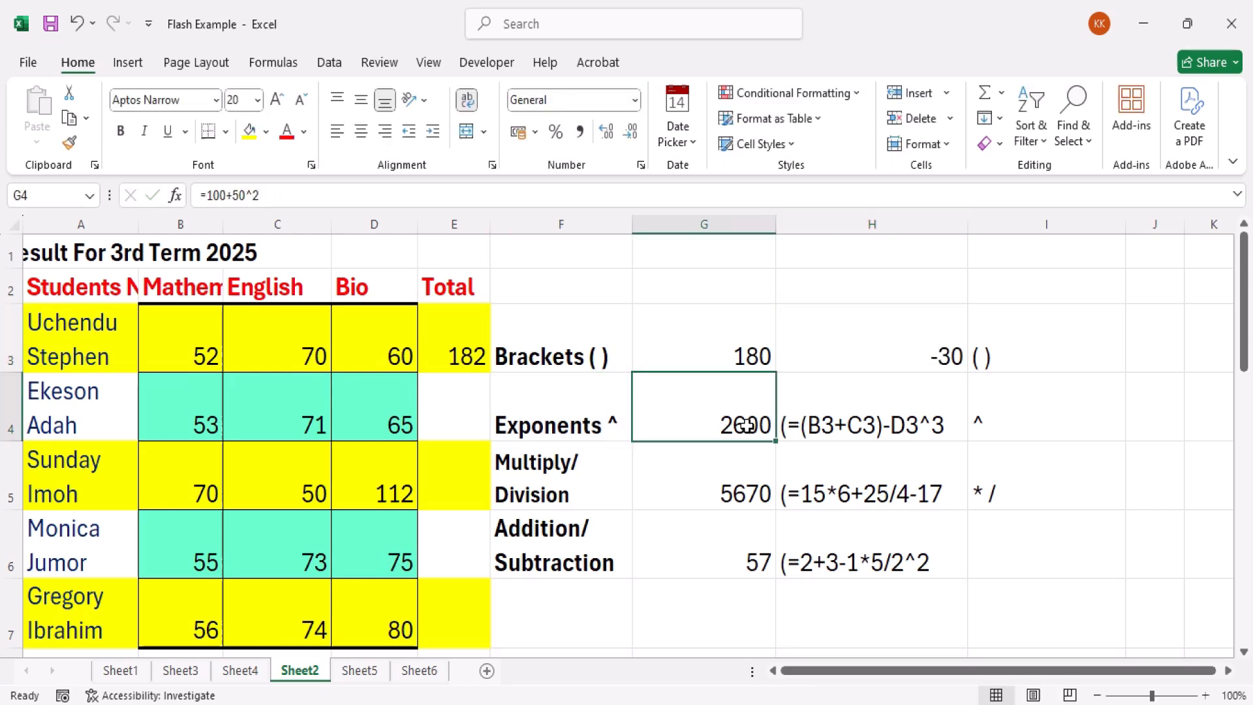
double_click(747, 425)
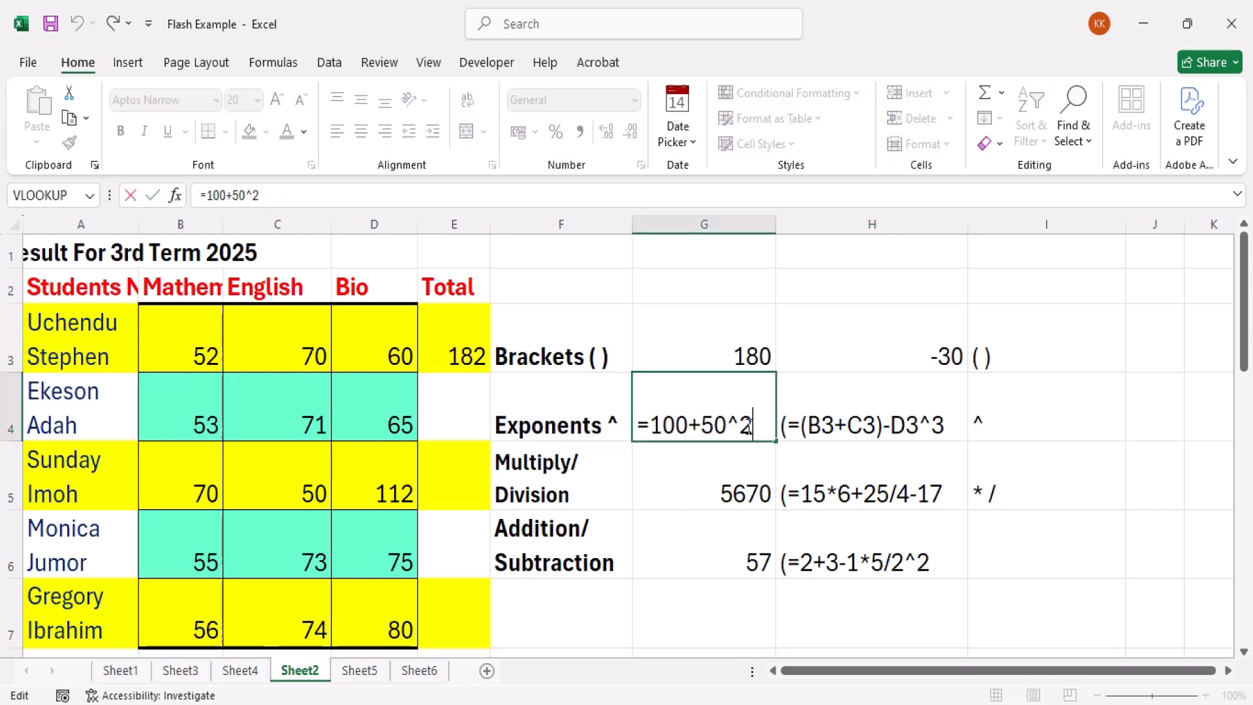
click(708, 423)
key(Right)
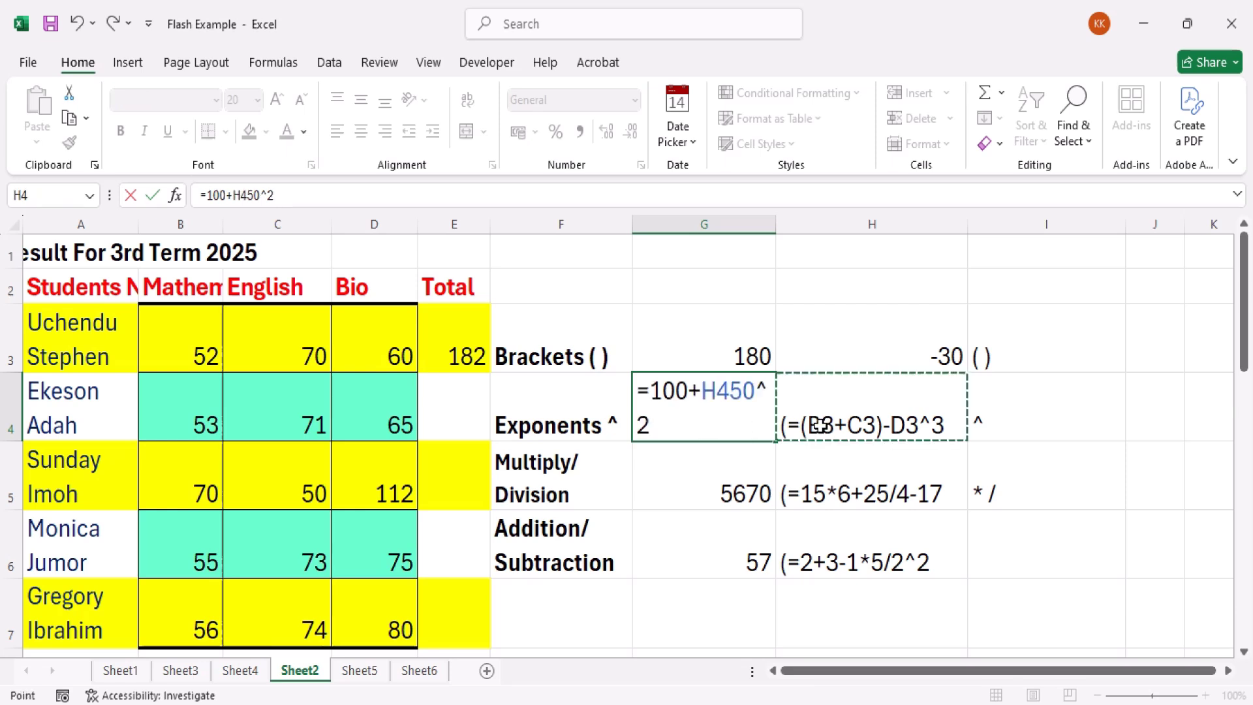
key(Escape)
click(686, 484)
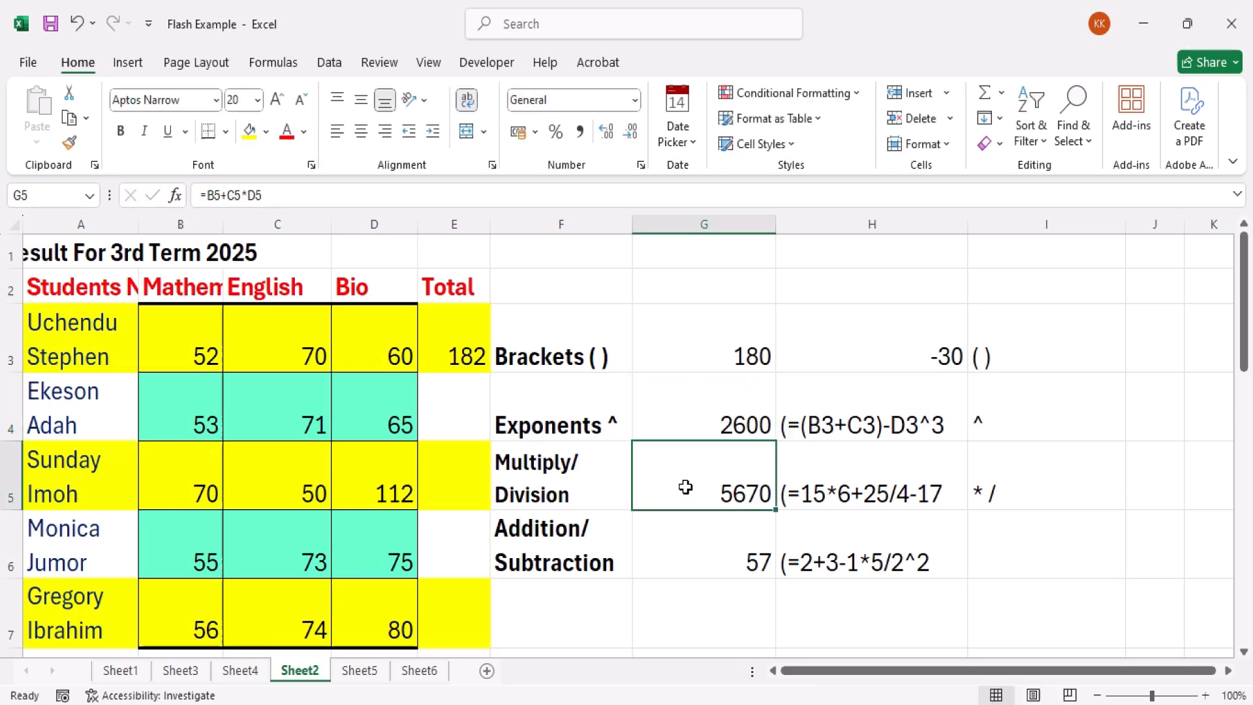
click(557, 483)
double_click(671, 482)
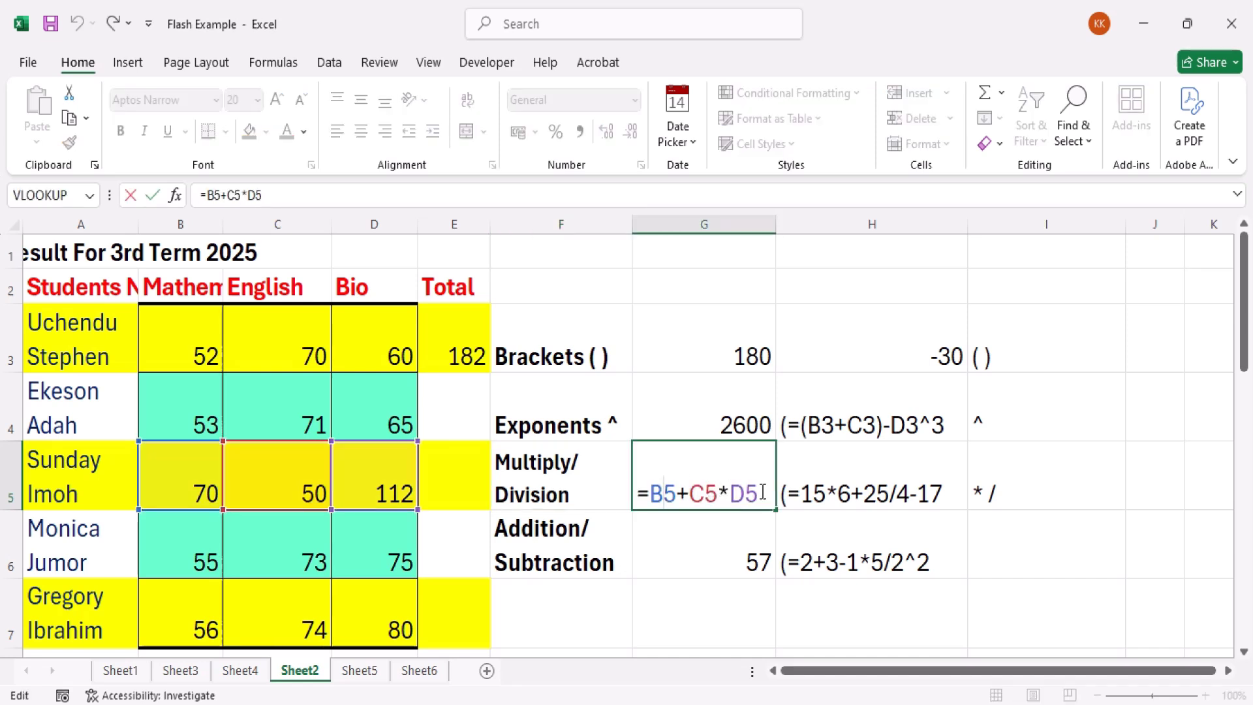
key(ctrl+Return)
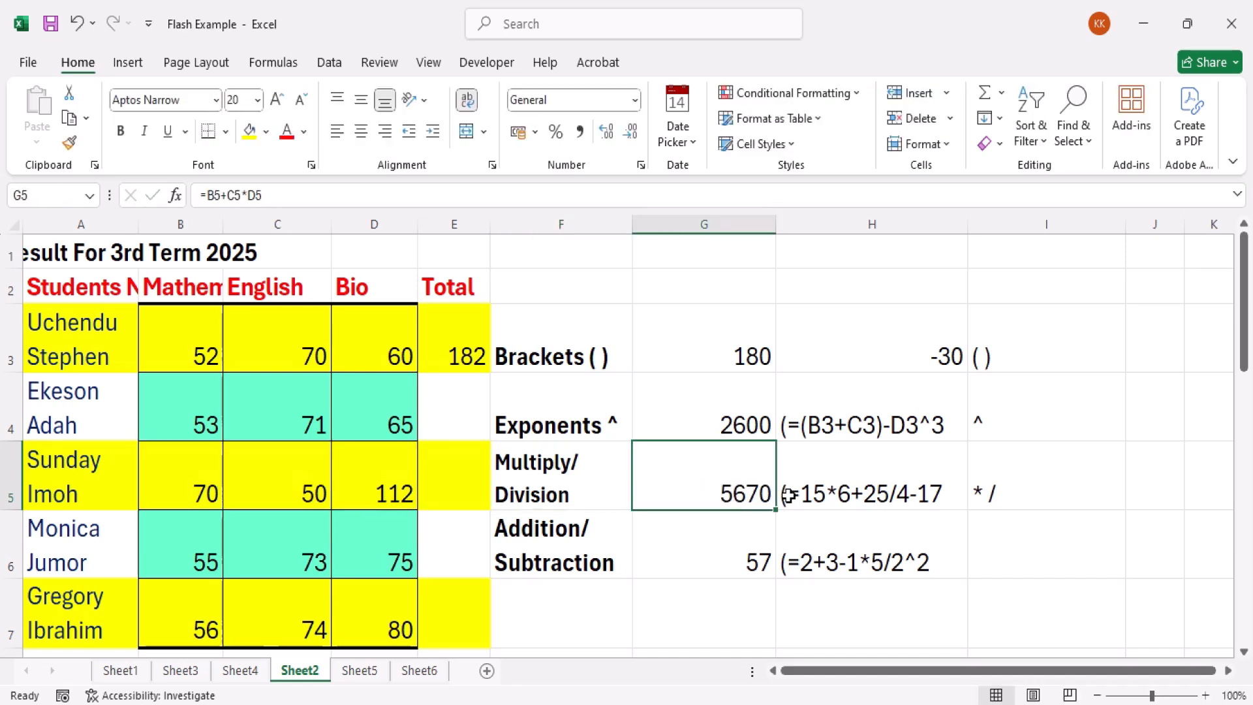
Remove H5's leading bracket so it becomes a formula showing 79.25
double_click(788, 494)
key(BackSpace)
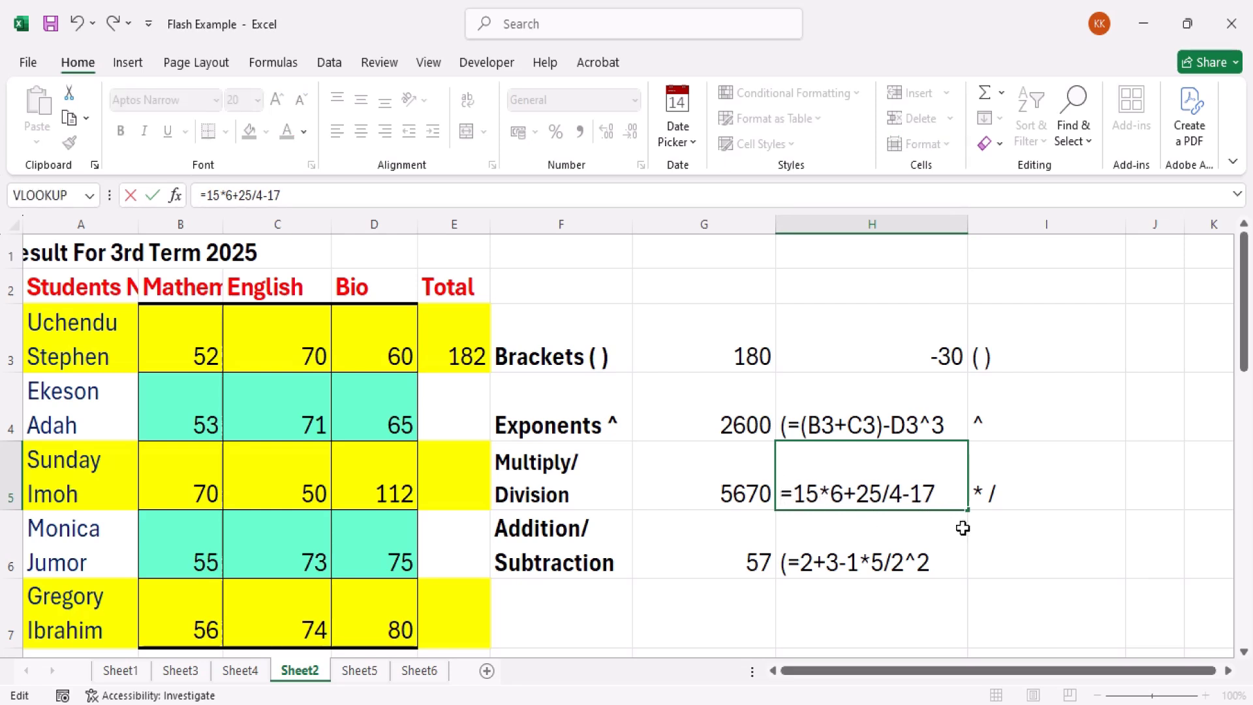
key(Return)
click(937, 477)
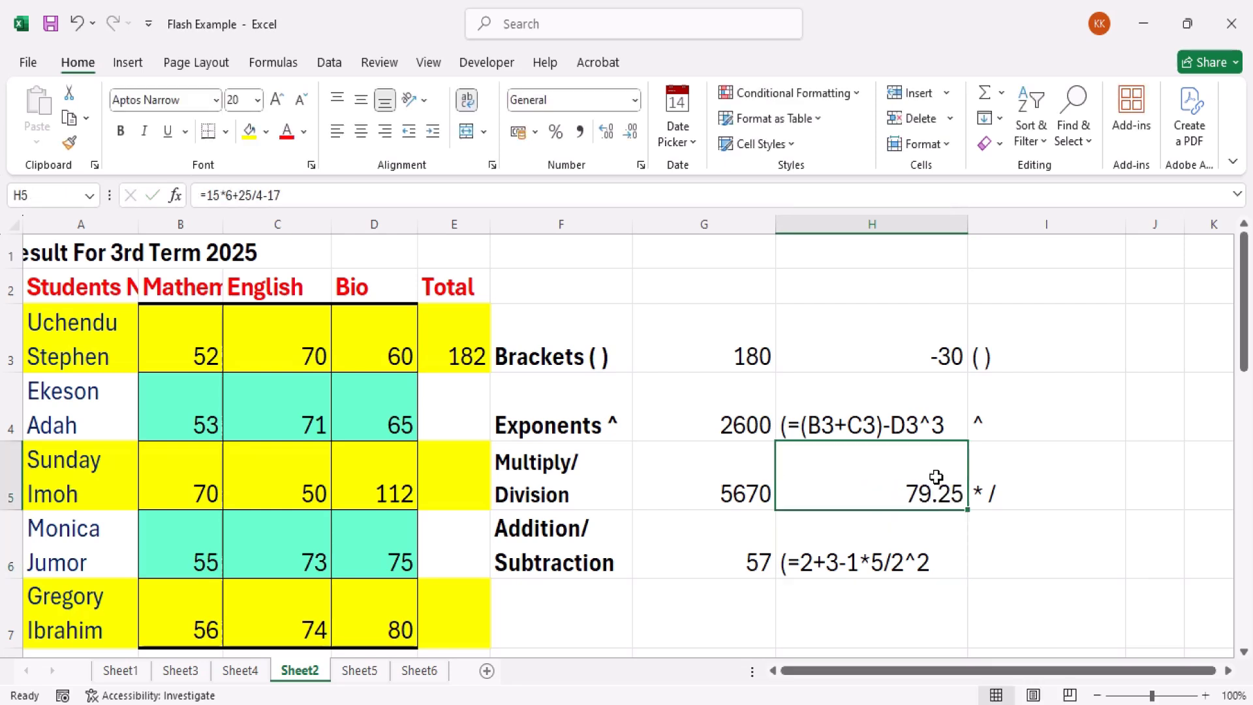
click(316, 197)
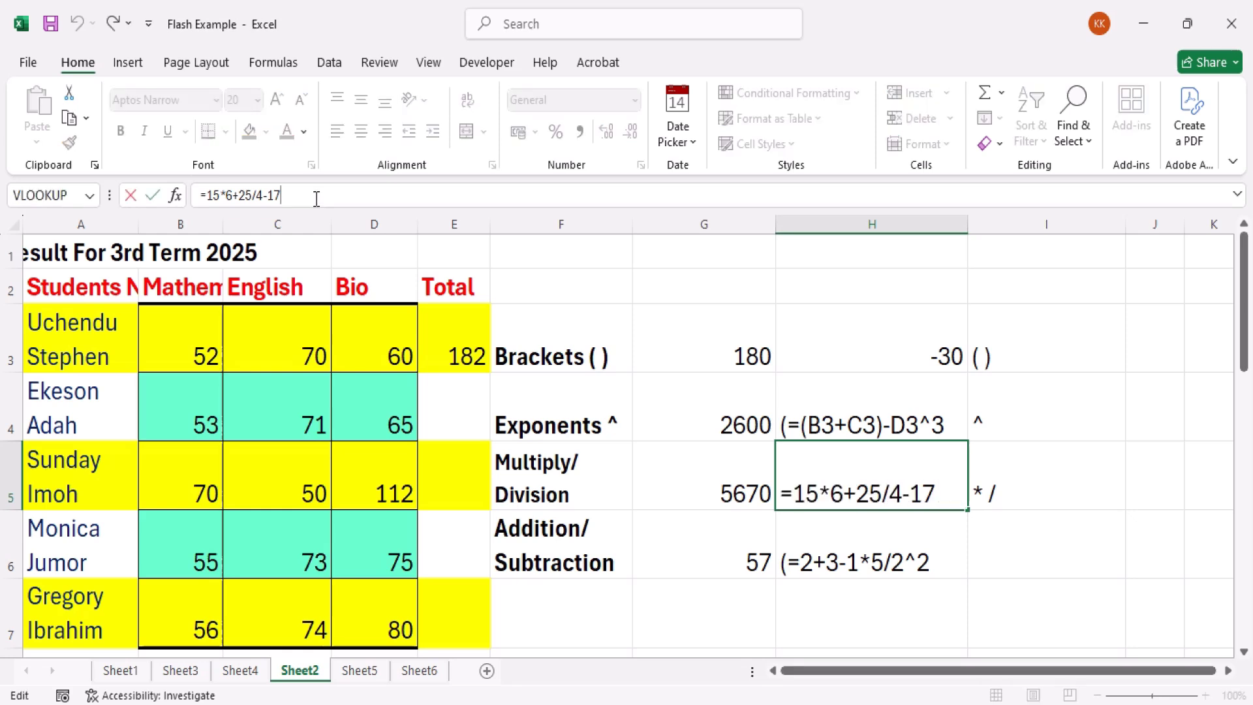
click(556, 565)
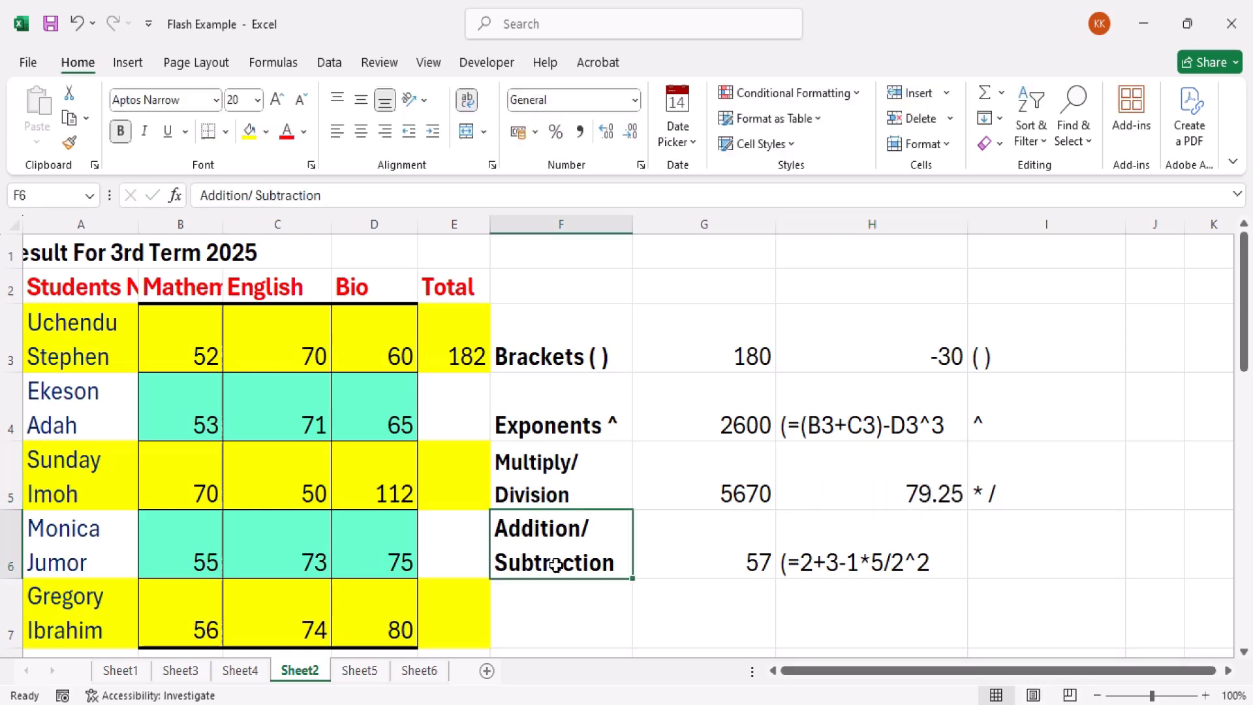
Inspect the Addition/Subtraction formula in G6 and cancel, keeping 57
click(729, 538)
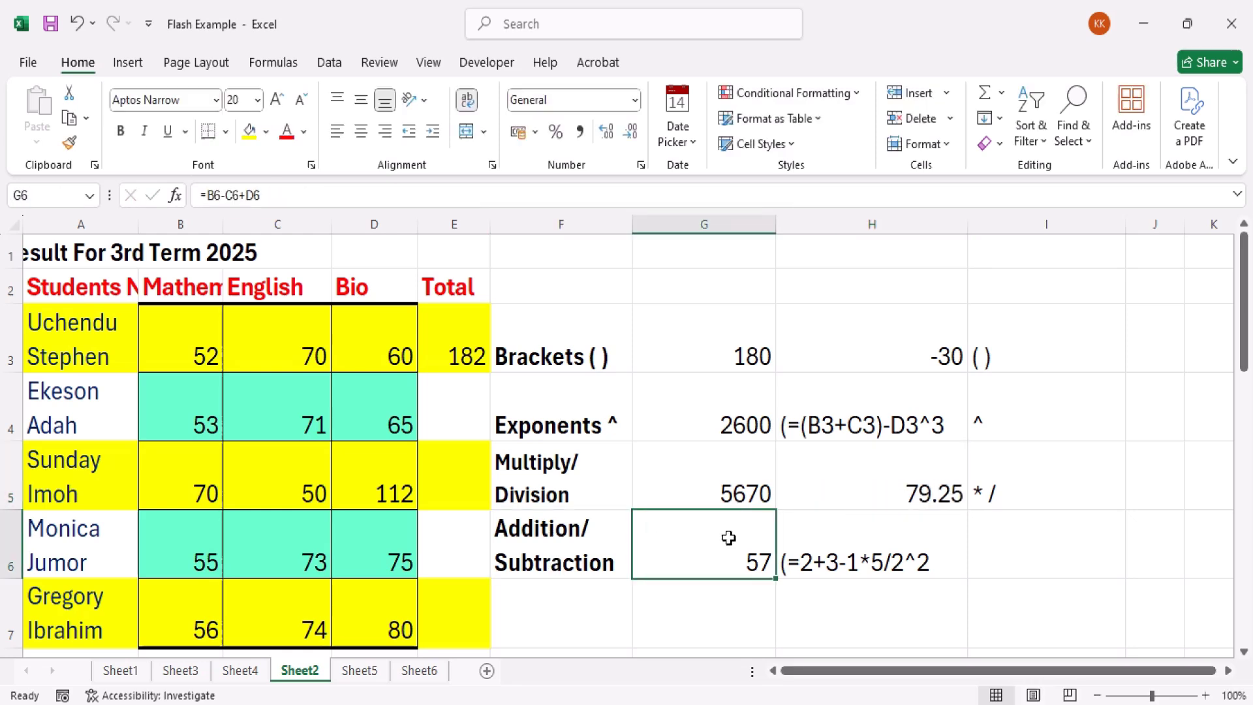
double_click(728, 538)
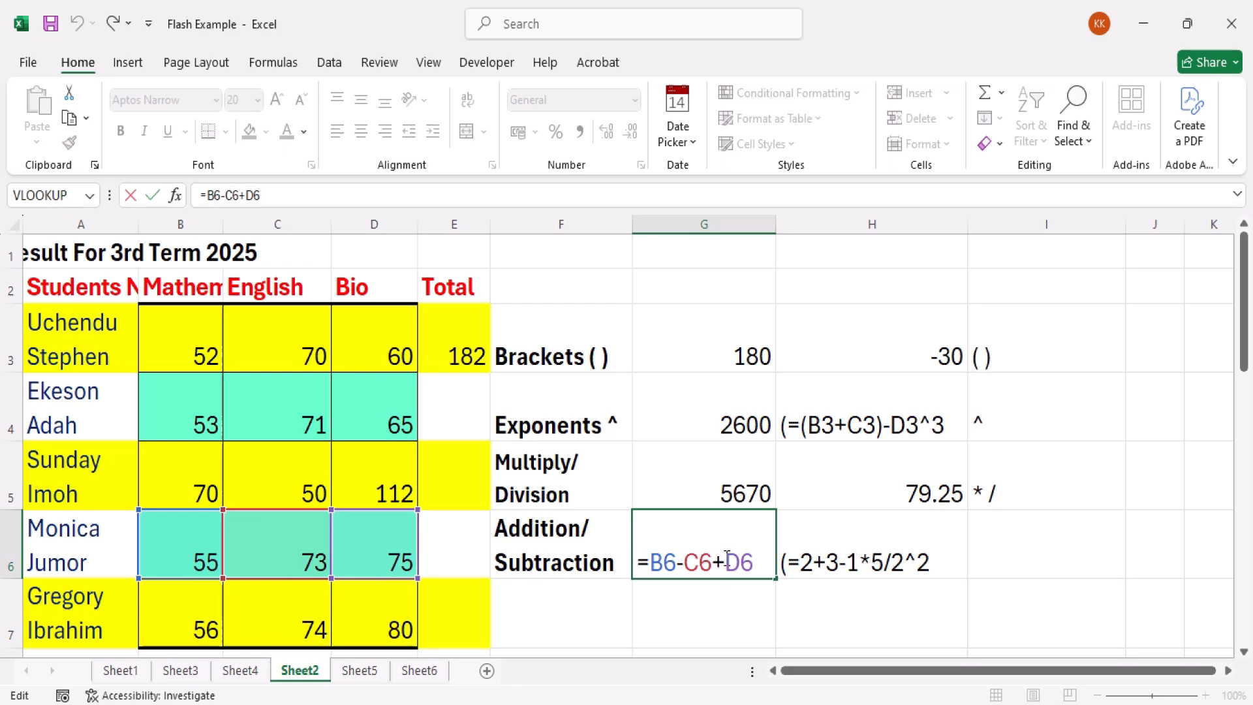
click(809, 563)
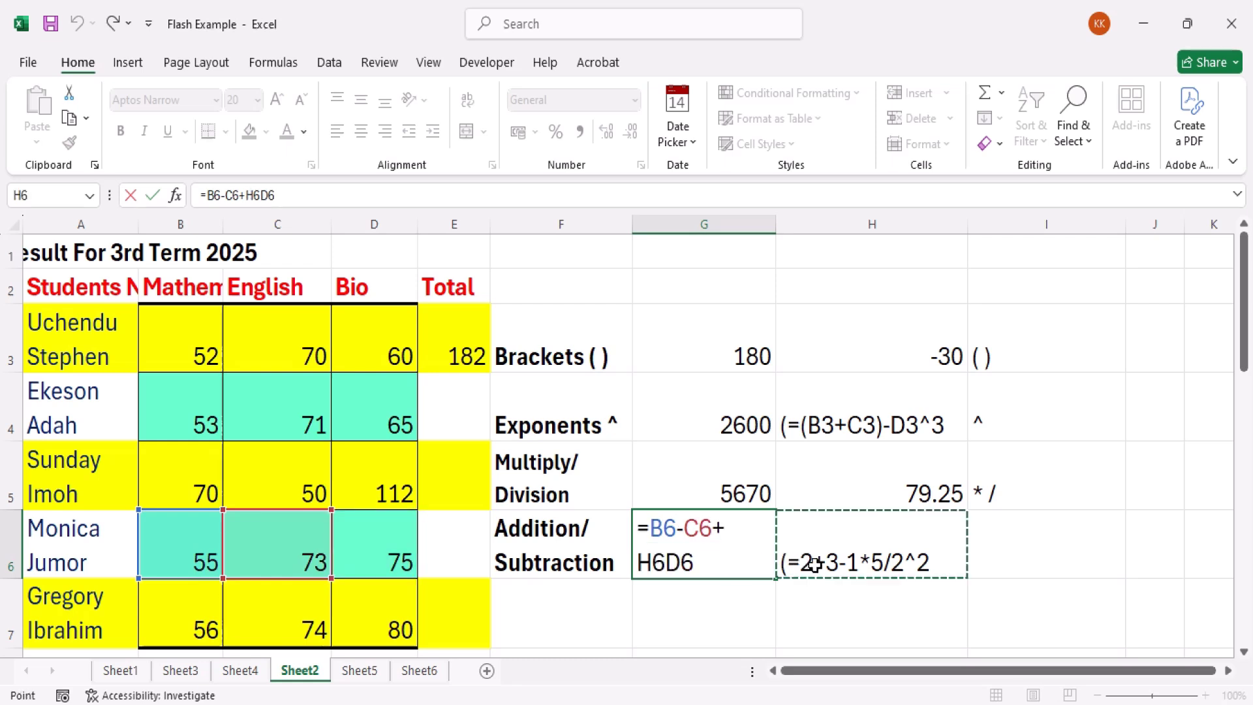
key(Escape)
Remove H6's leading bracket so it becomes a formula showing 3.75
double_click(803, 563)
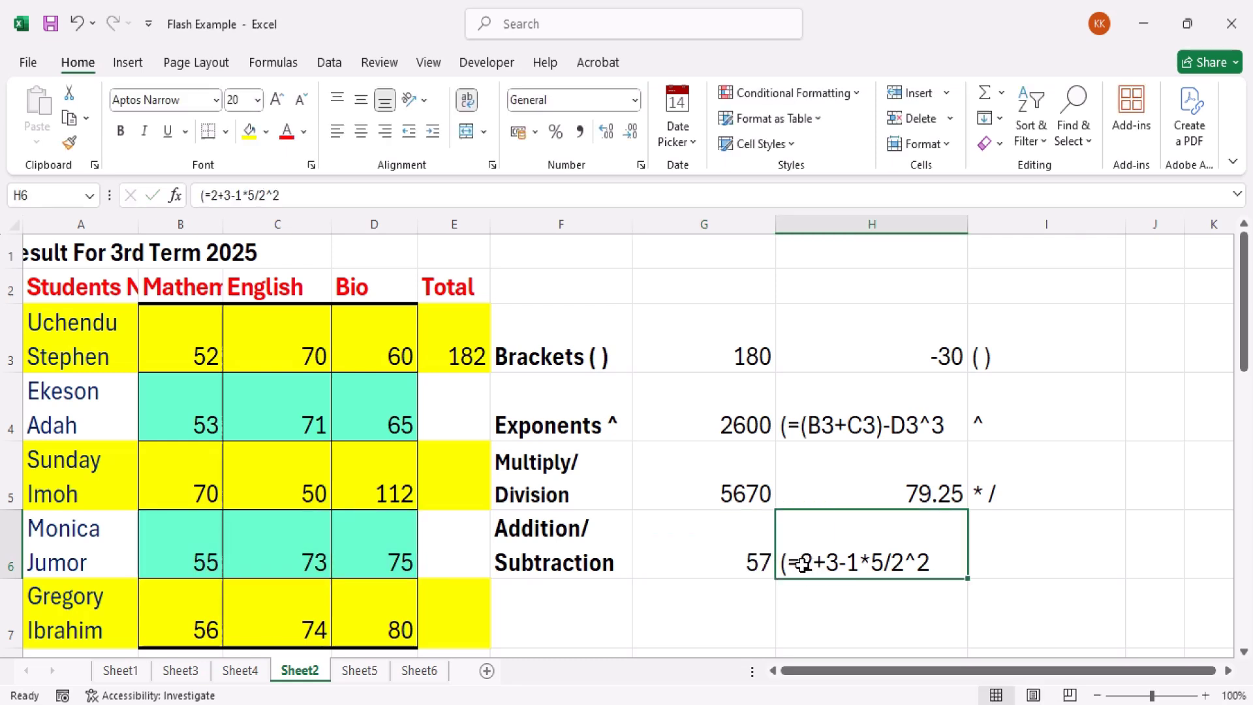
click(789, 564)
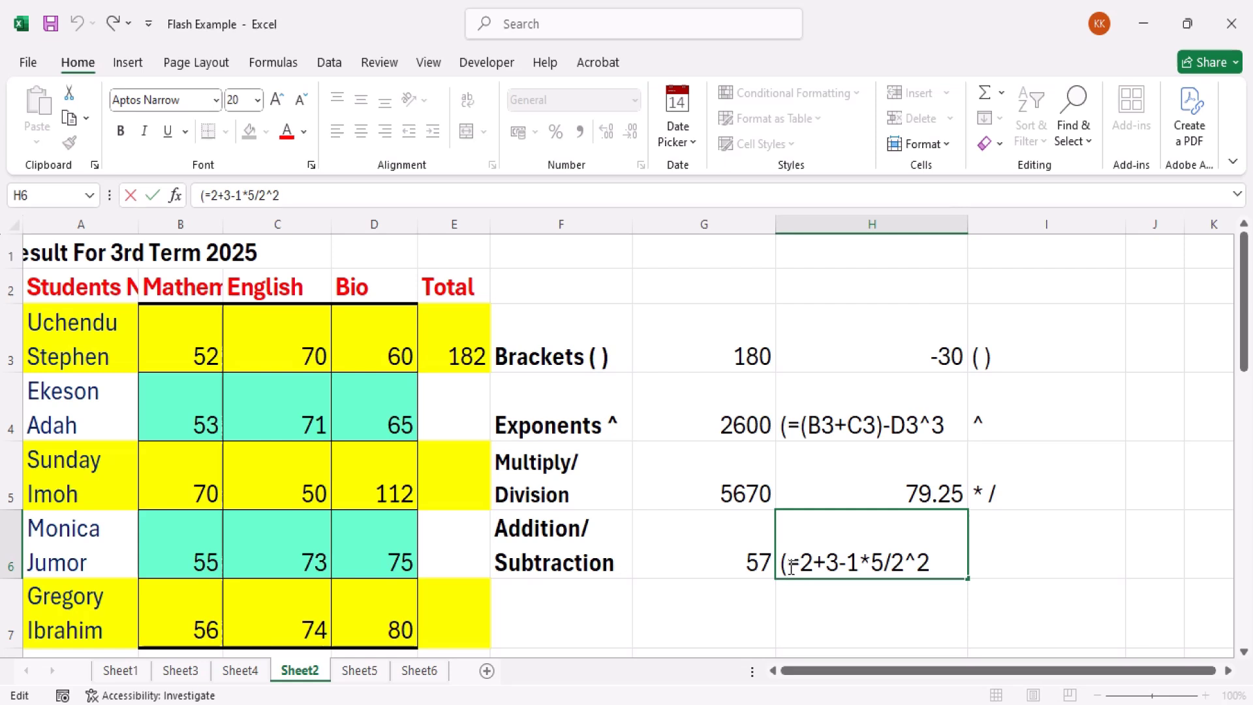
key(BackSpace)
key(Return)
click(874, 557)
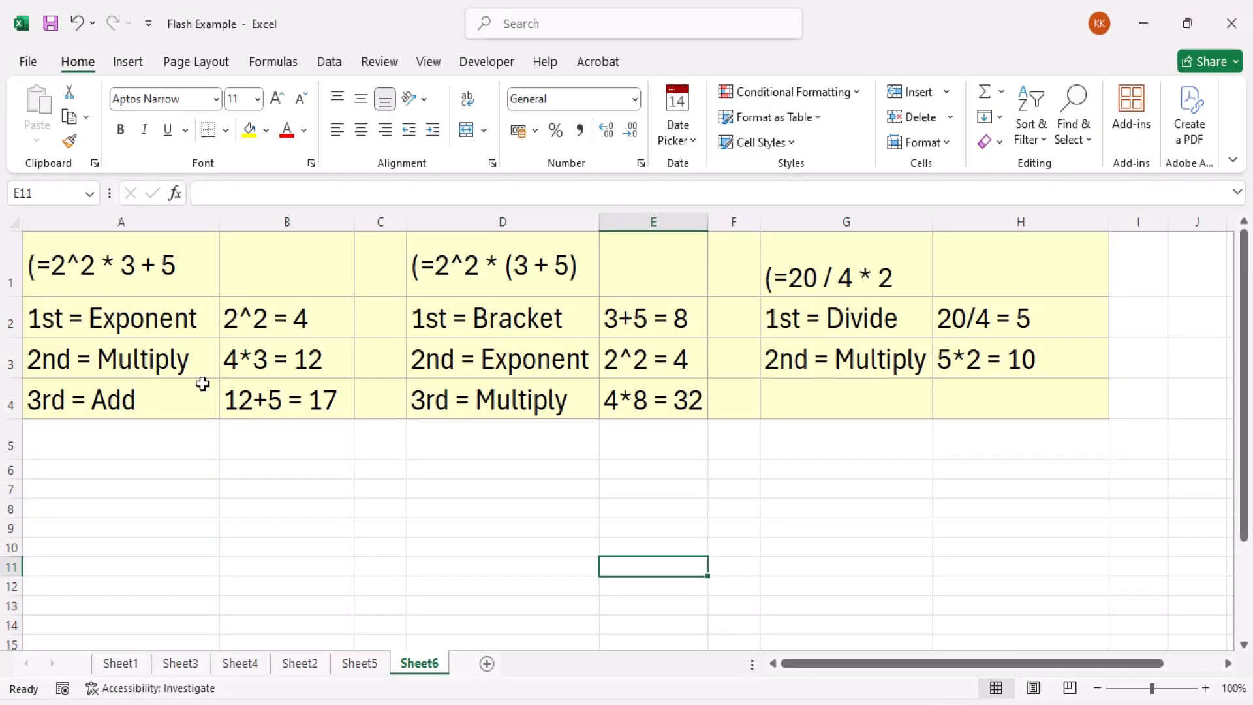
Remove A1's leading bracket so =2^2*3+5 evaluates to 17
click(107, 288)
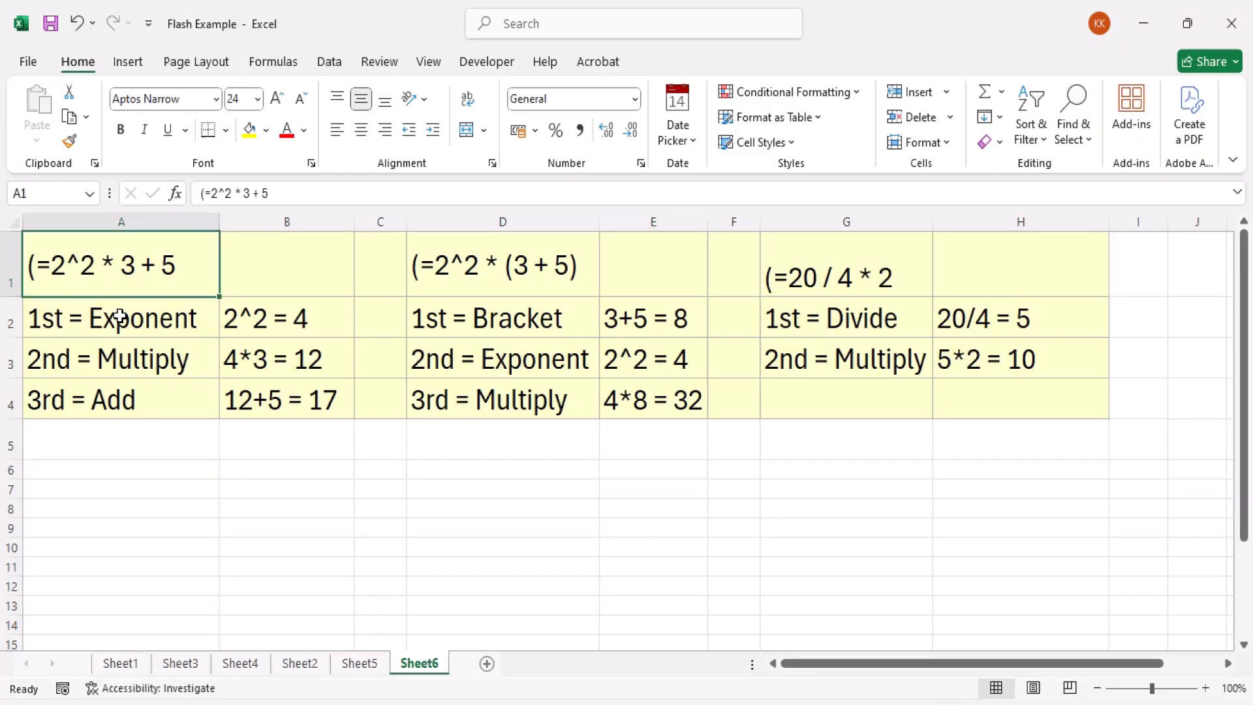
click(485, 269)
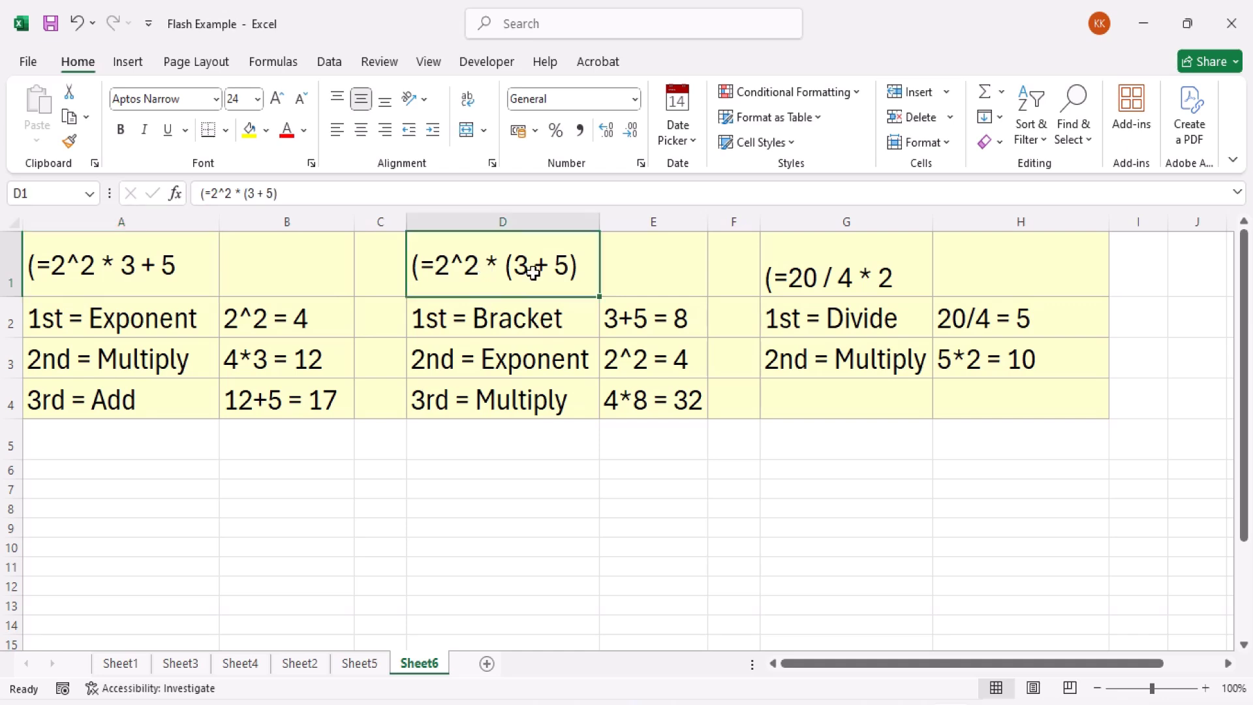
click(802, 276)
click(119, 264)
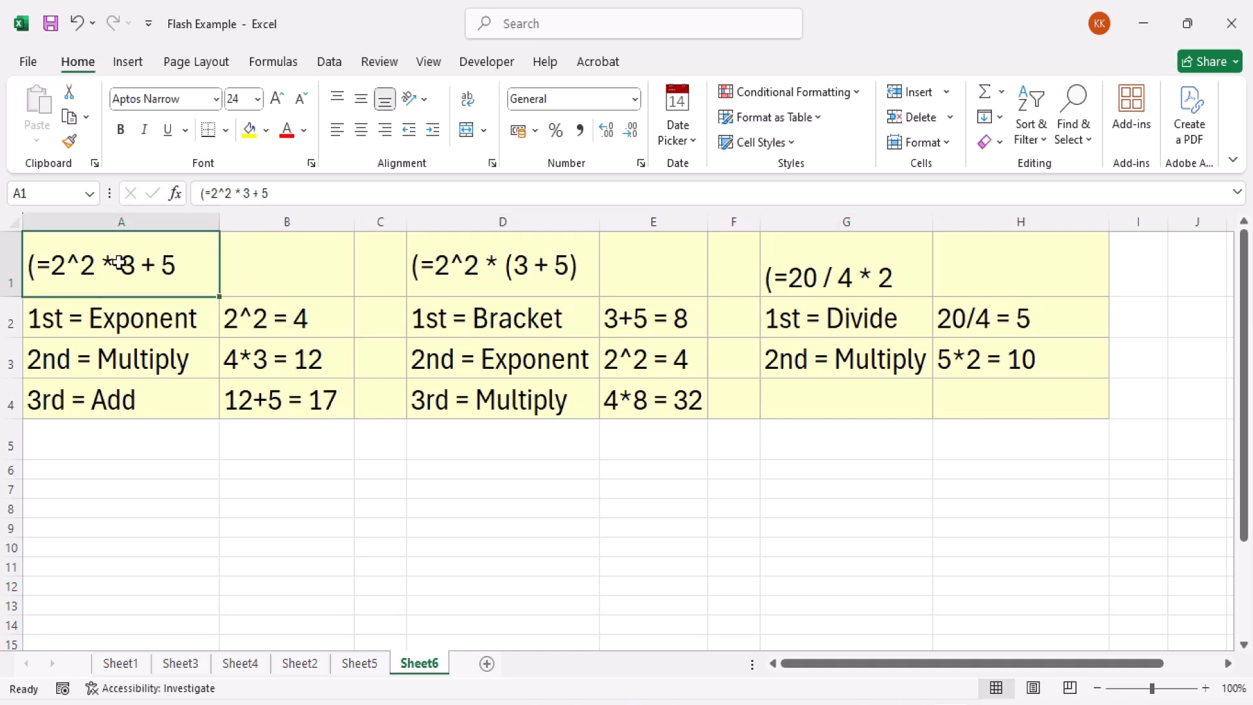
double_click(54, 269)
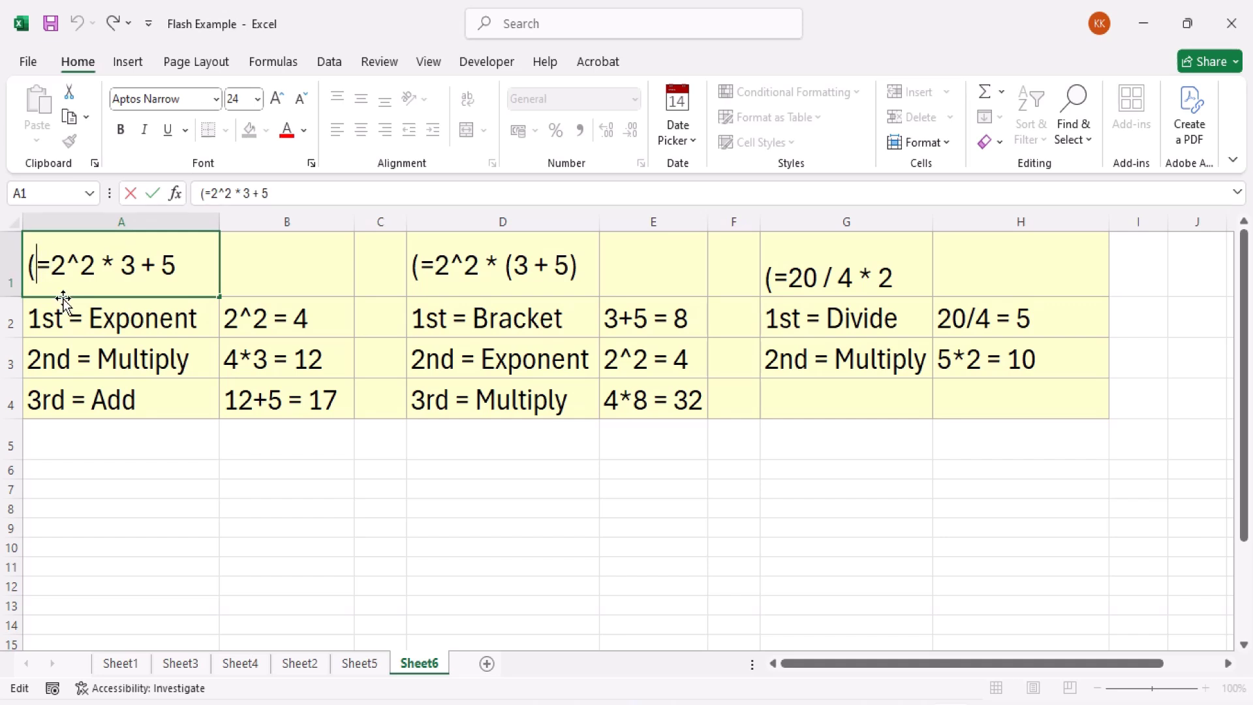
key(BackSpace)
key(Return)
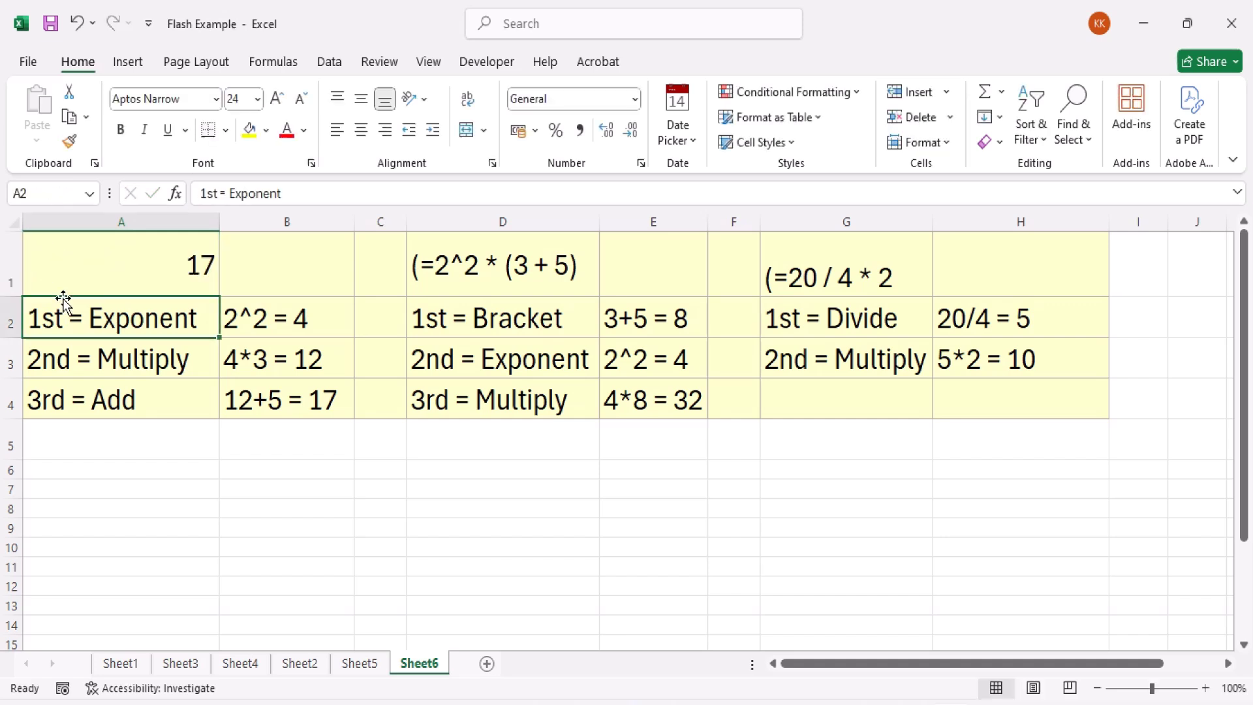
Review the breakdown steps 2^2=4, 4*3=12 and 12+5=17 against A1
click(311, 320)
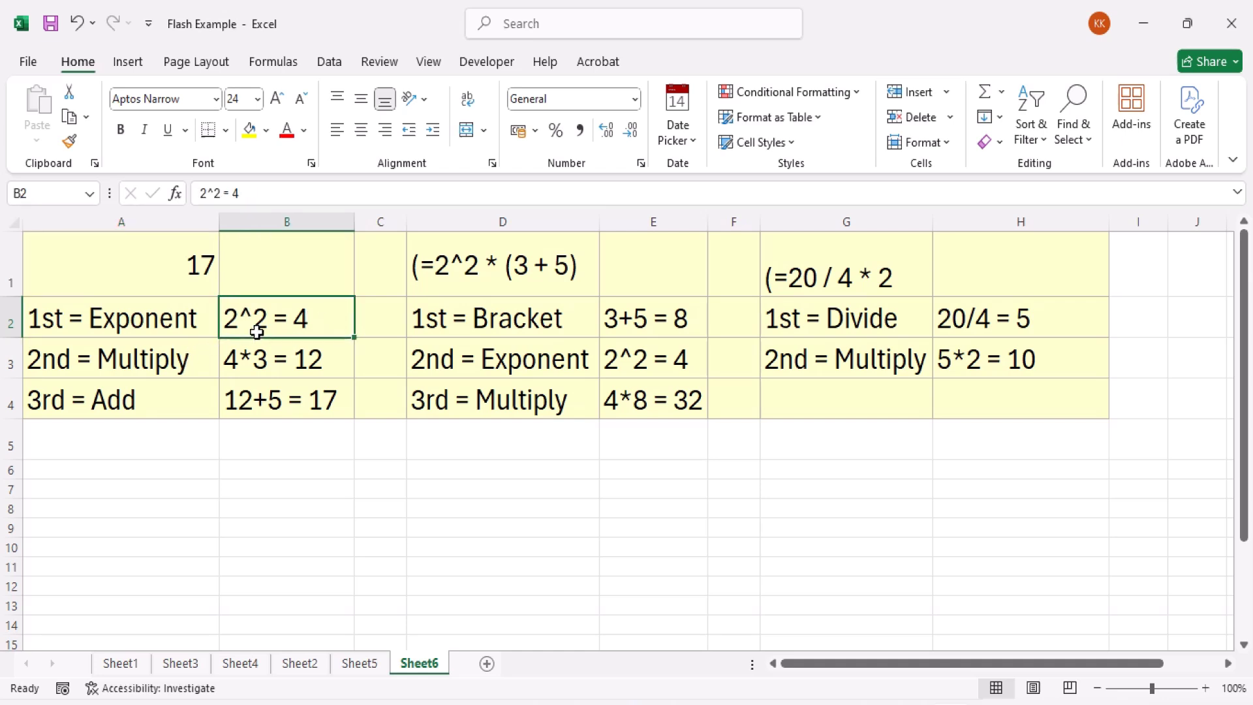
click(186, 363)
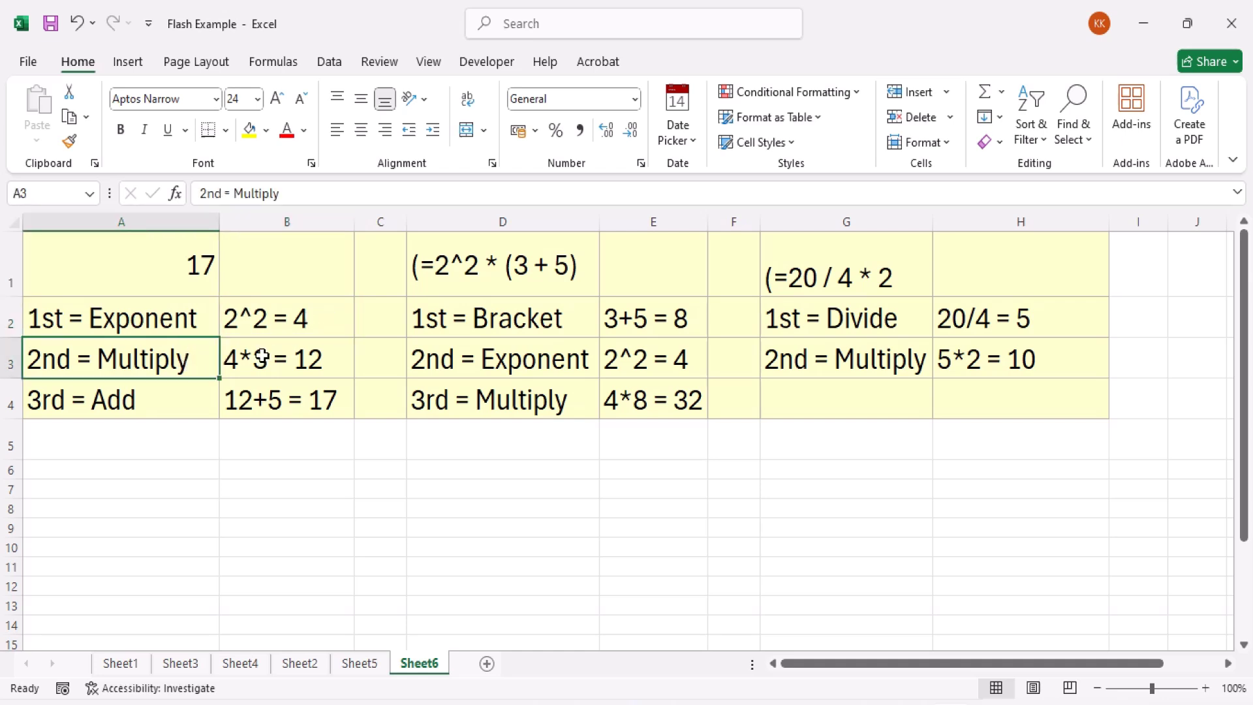
click(324, 359)
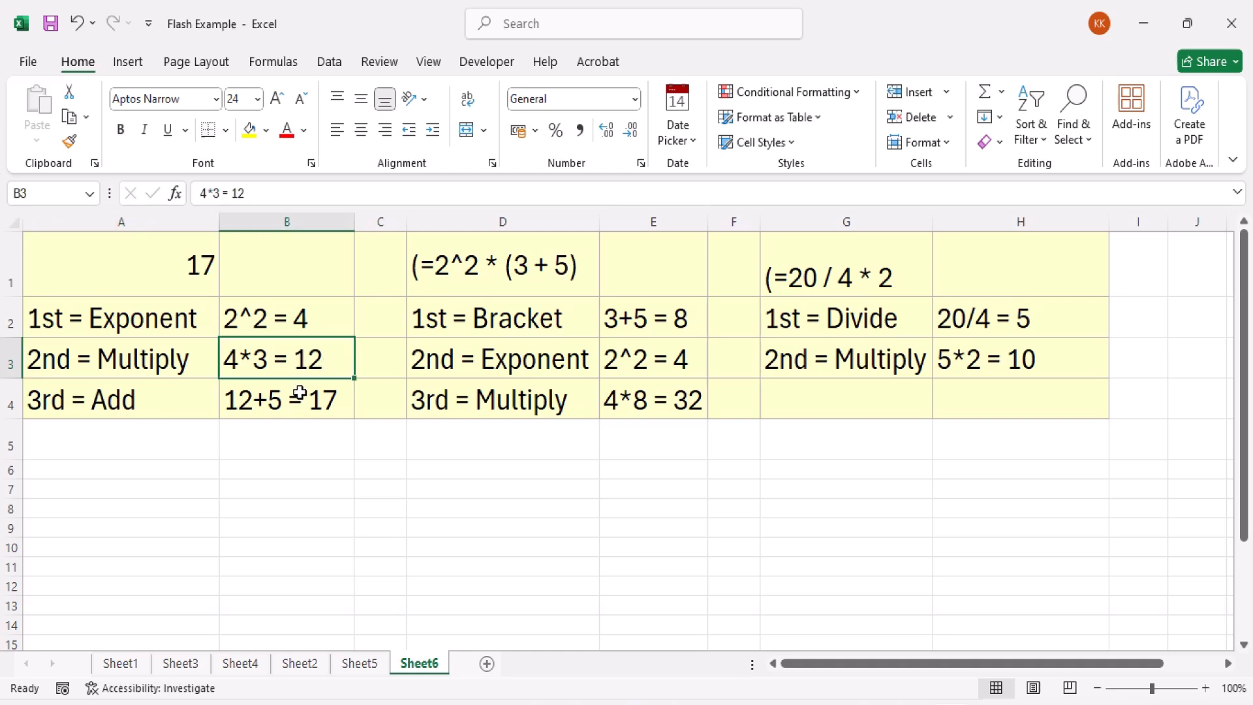
click(175, 400)
click(271, 397)
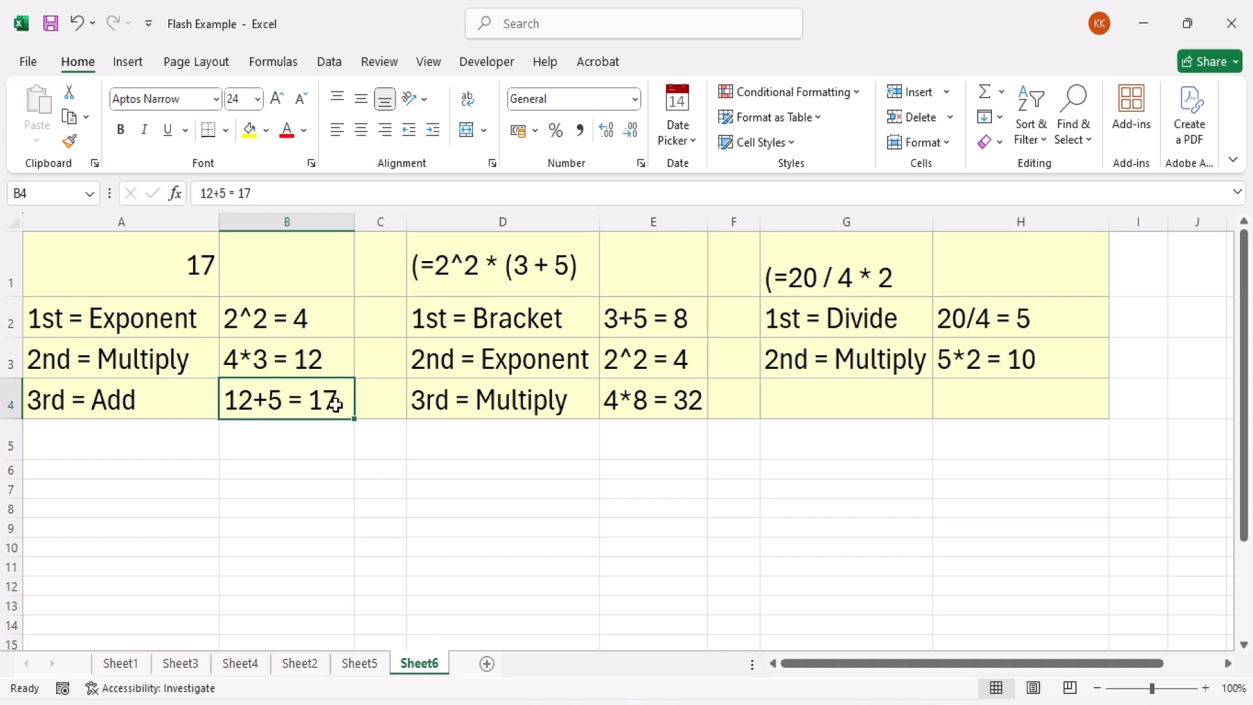
click(173, 287)
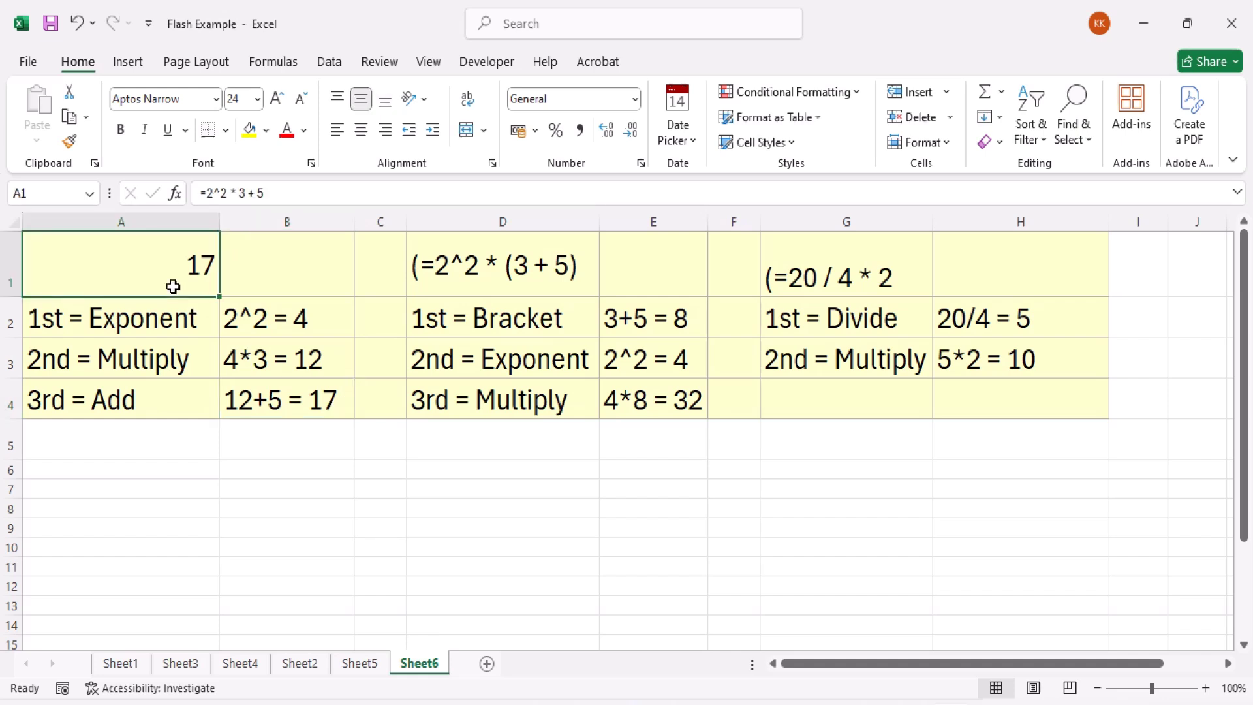
Remove D1's leading bracket so 2^2*(3+5) evaluates to 32
click(458, 273)
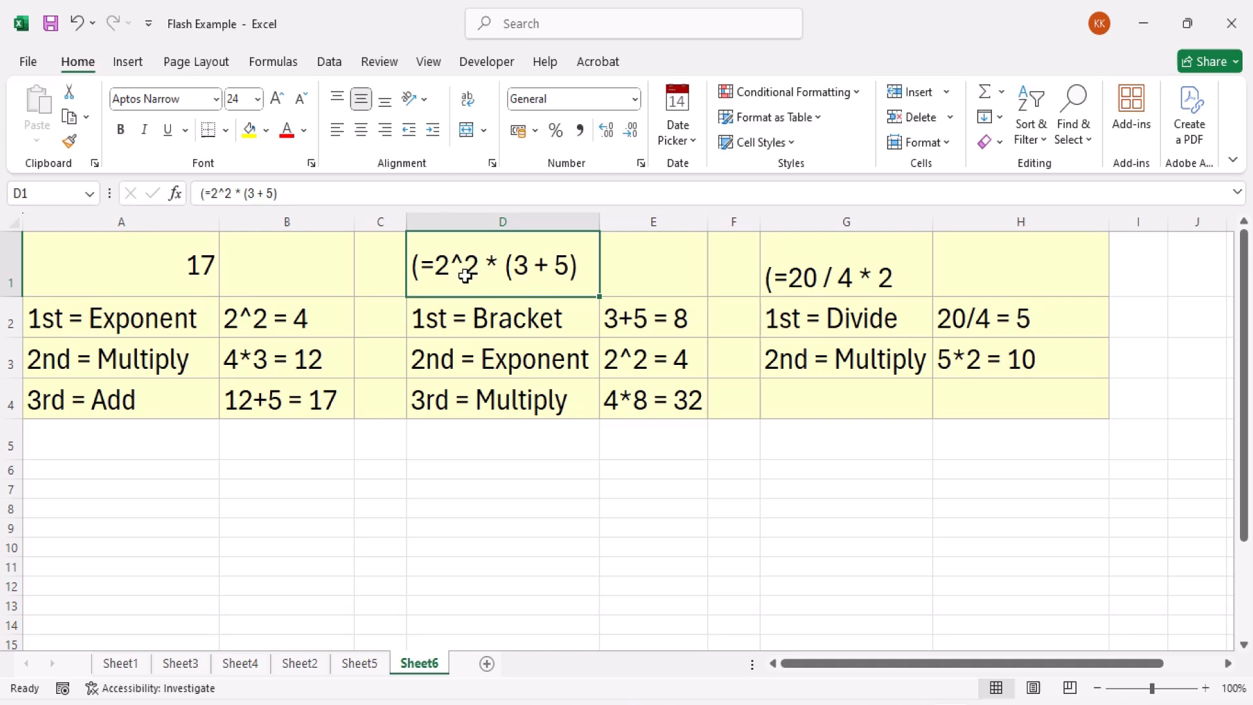
double_click(425, 268)
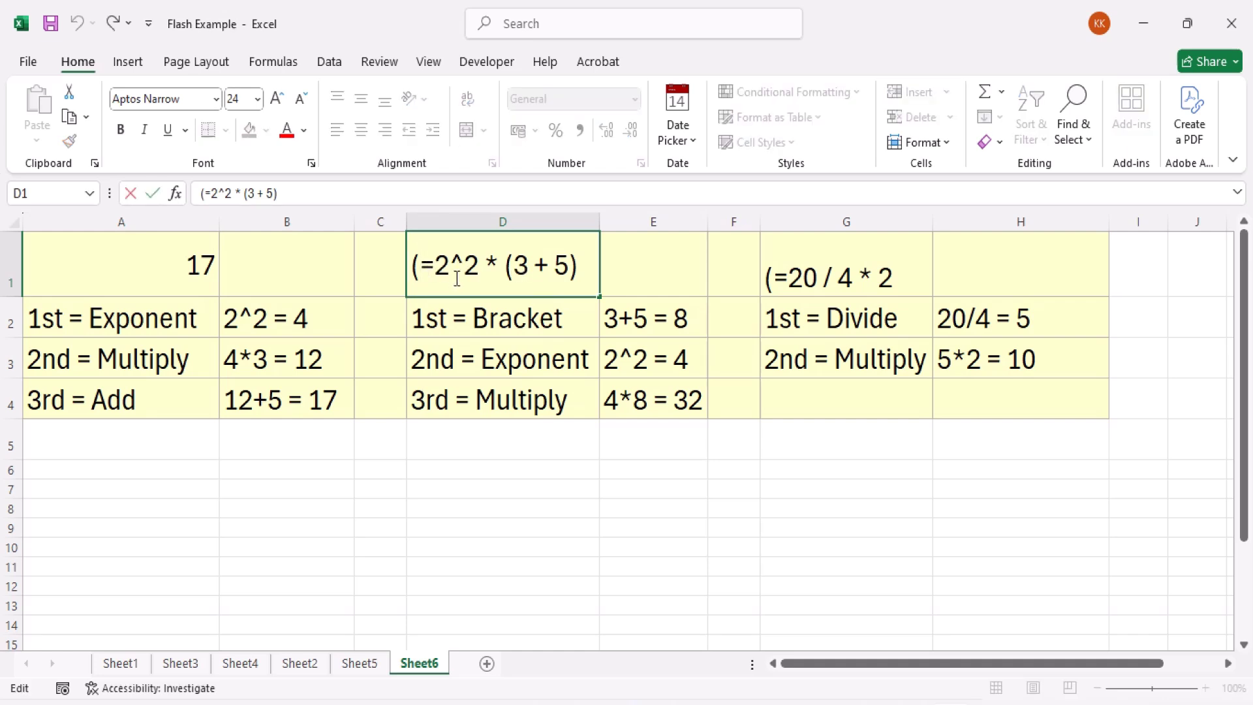
key(BackSpace)
key(Return)
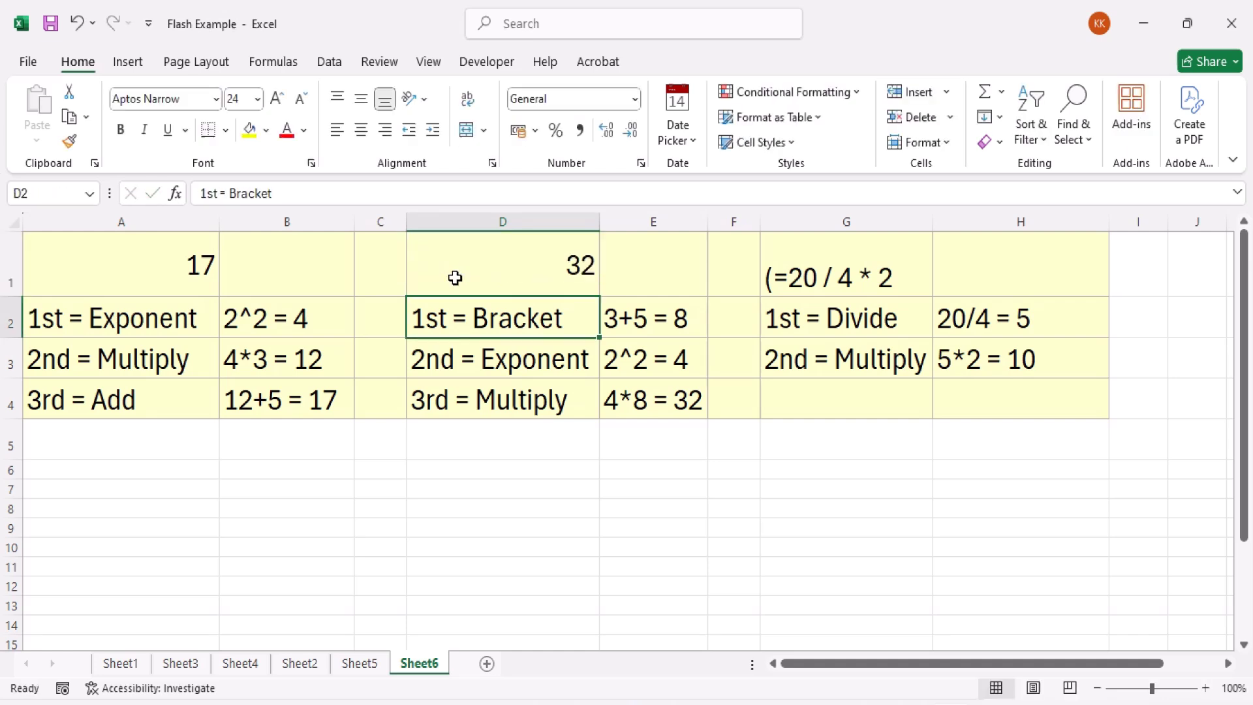
click(509, 261)
click(515, 320)
click(520, 286)
double_click(522, 285)
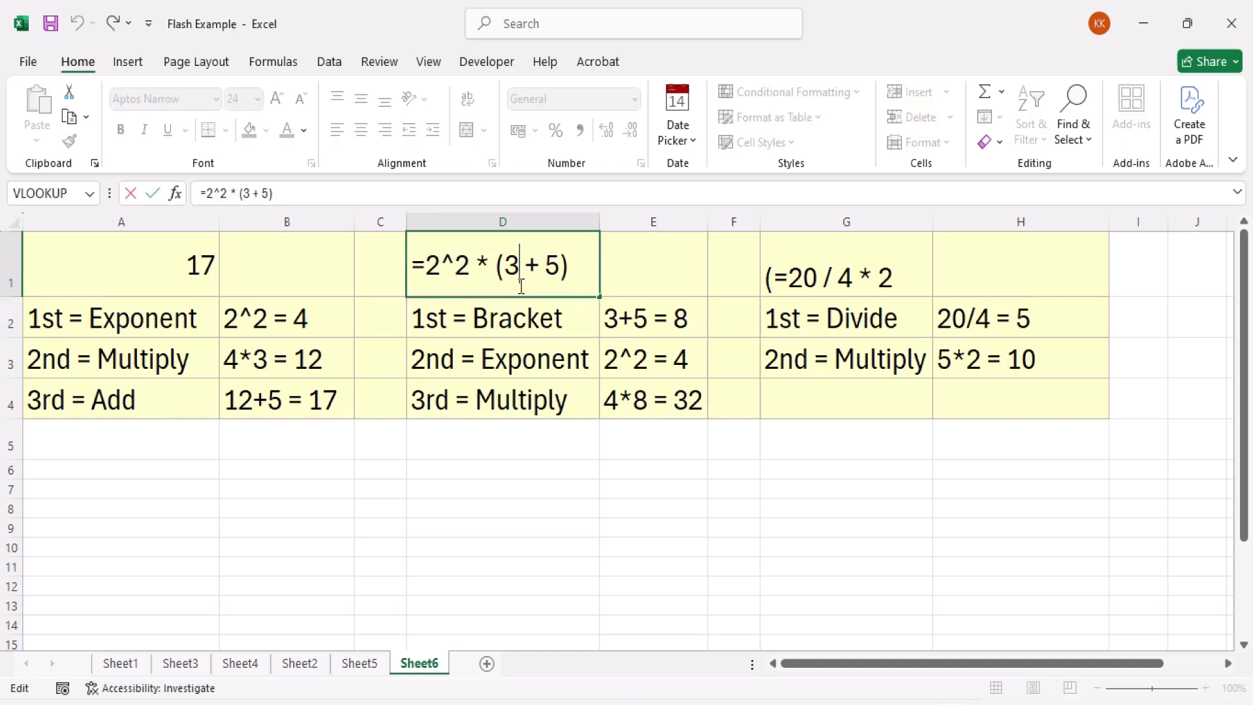
click(559, 325)
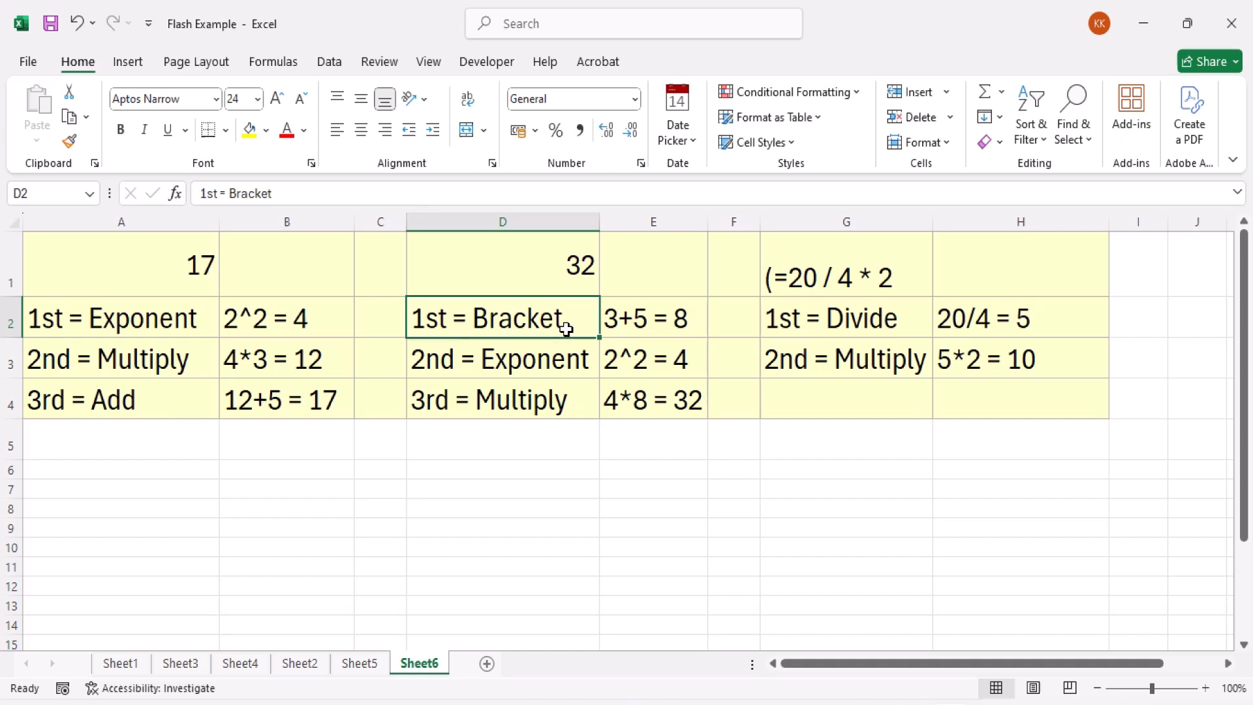
Review the bracket step 3+5=8, exponent step 2^2=4 and multiply step
click(620, 326)
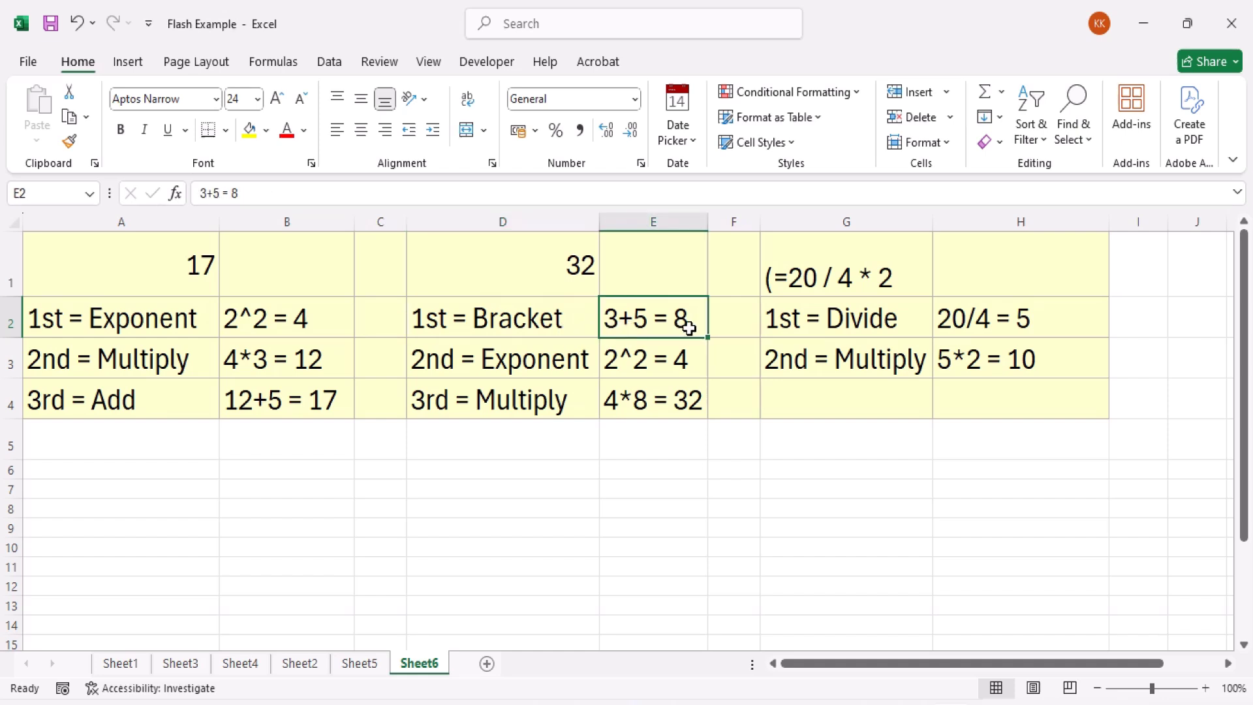
click(573, 360)
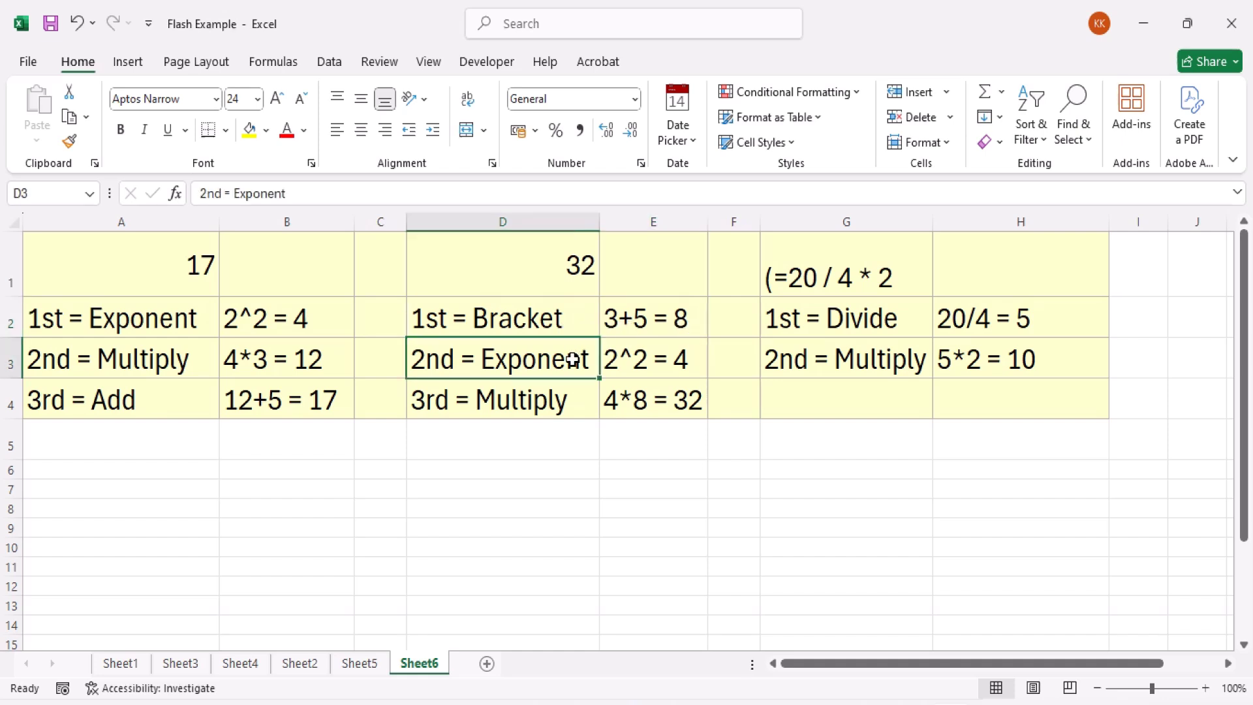
click(633, 363)
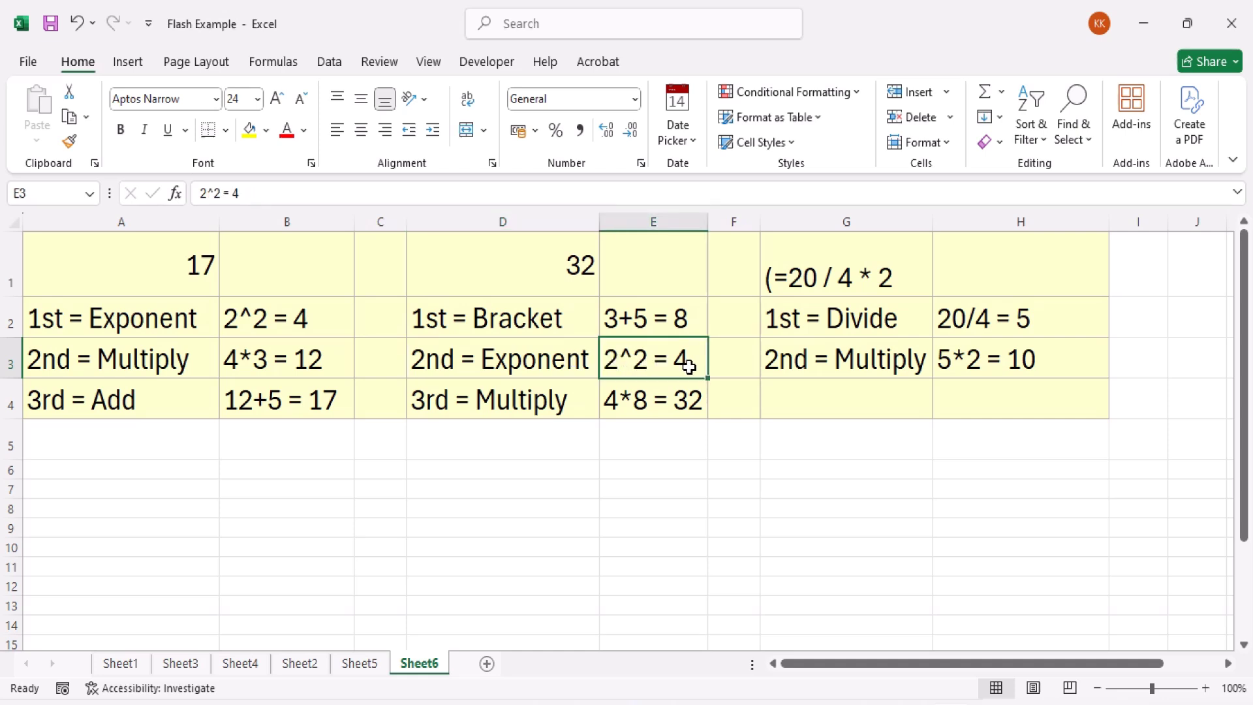
click(566, 390)
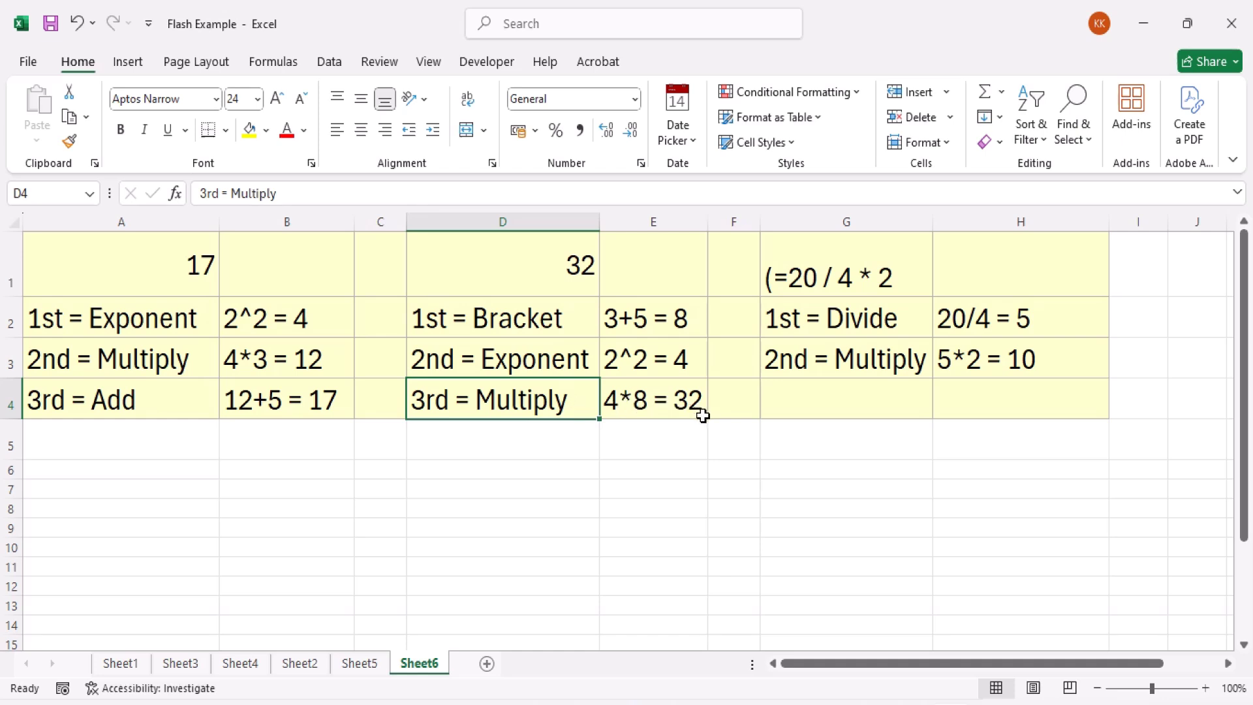
Remove G1's leading bracket so 20/4*2 evaluates to 10
click(803, 274)
double_click(785, 277)
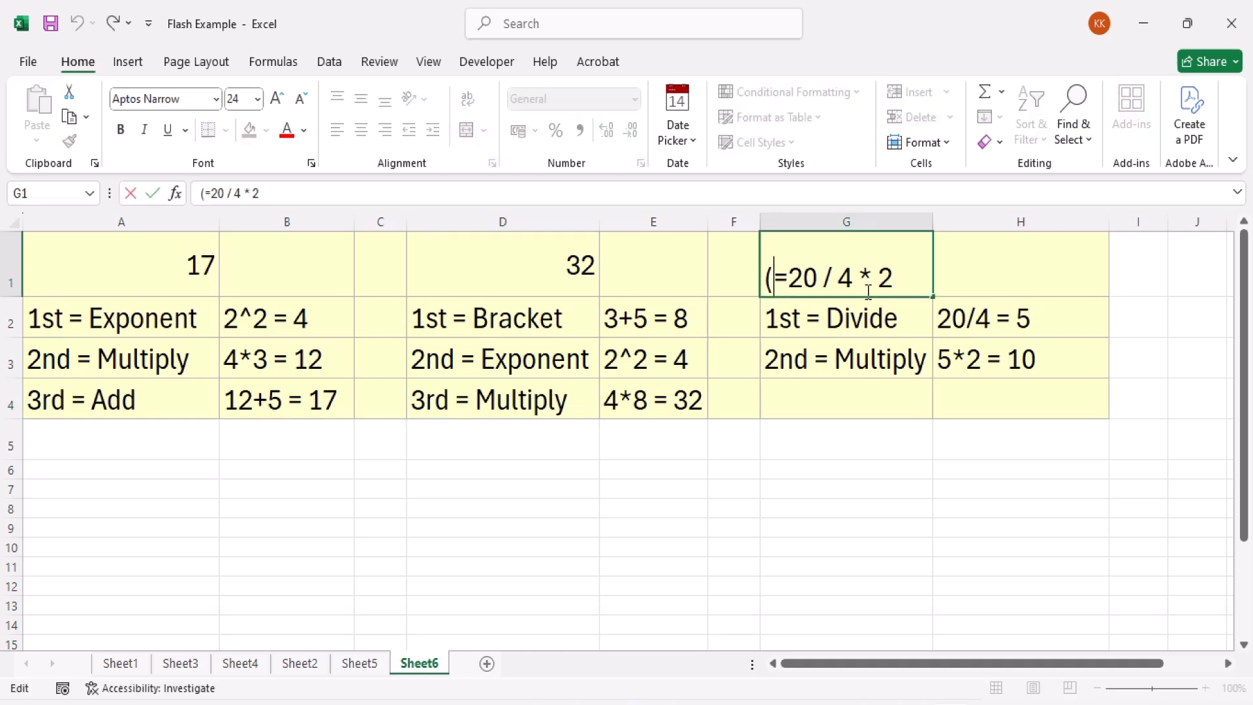
key(BackSpace)
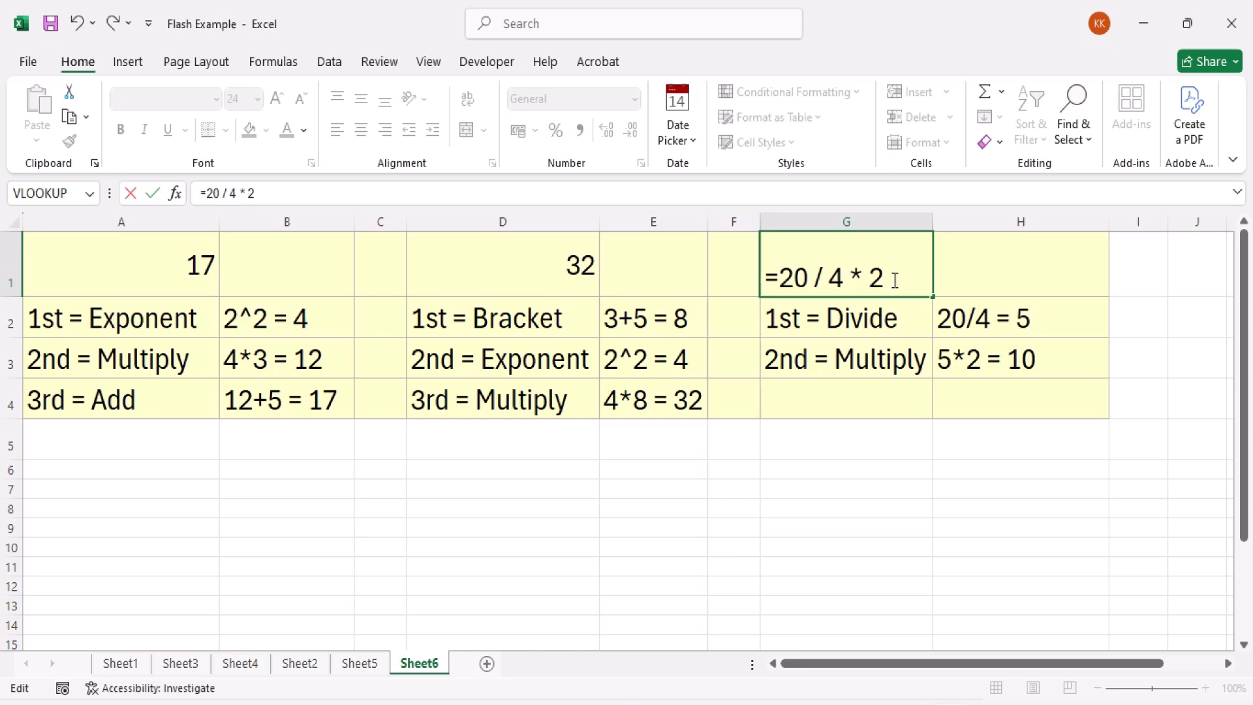
key(Return)
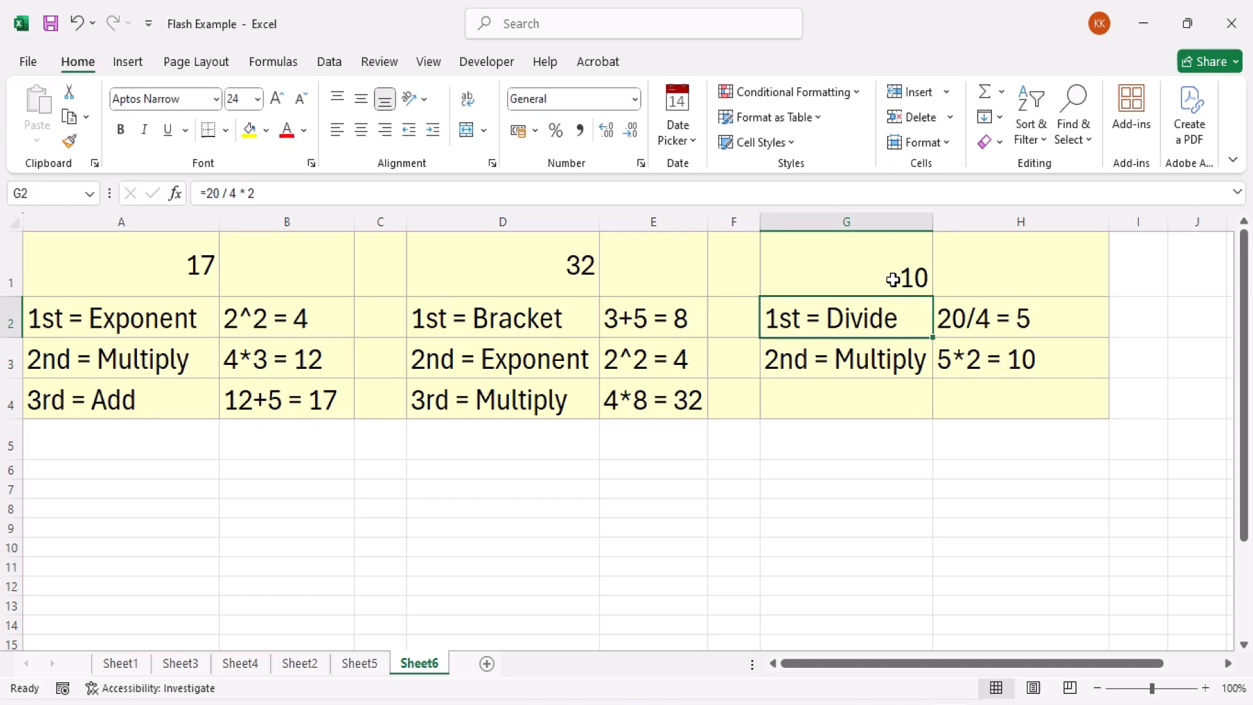
Review the divide step 20/4=5 and multiply step 5*2=10
click(1029, 321)
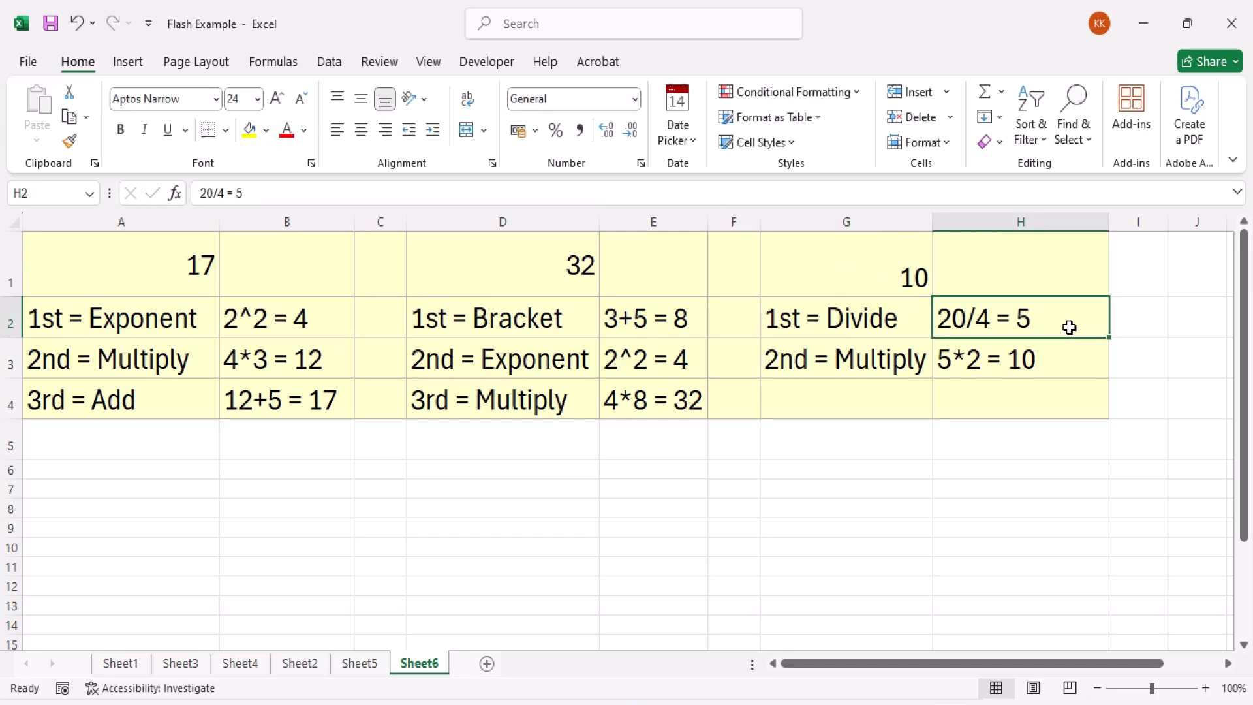
click(889, 371)
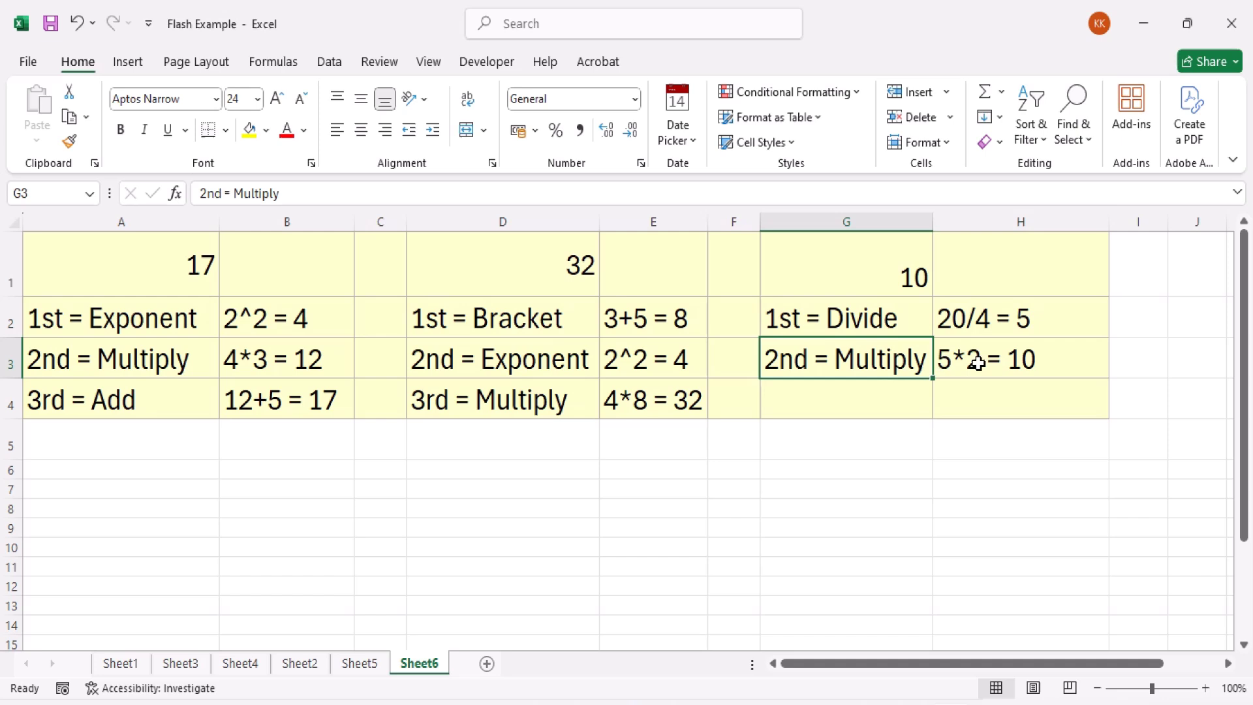
click(1066, 362)
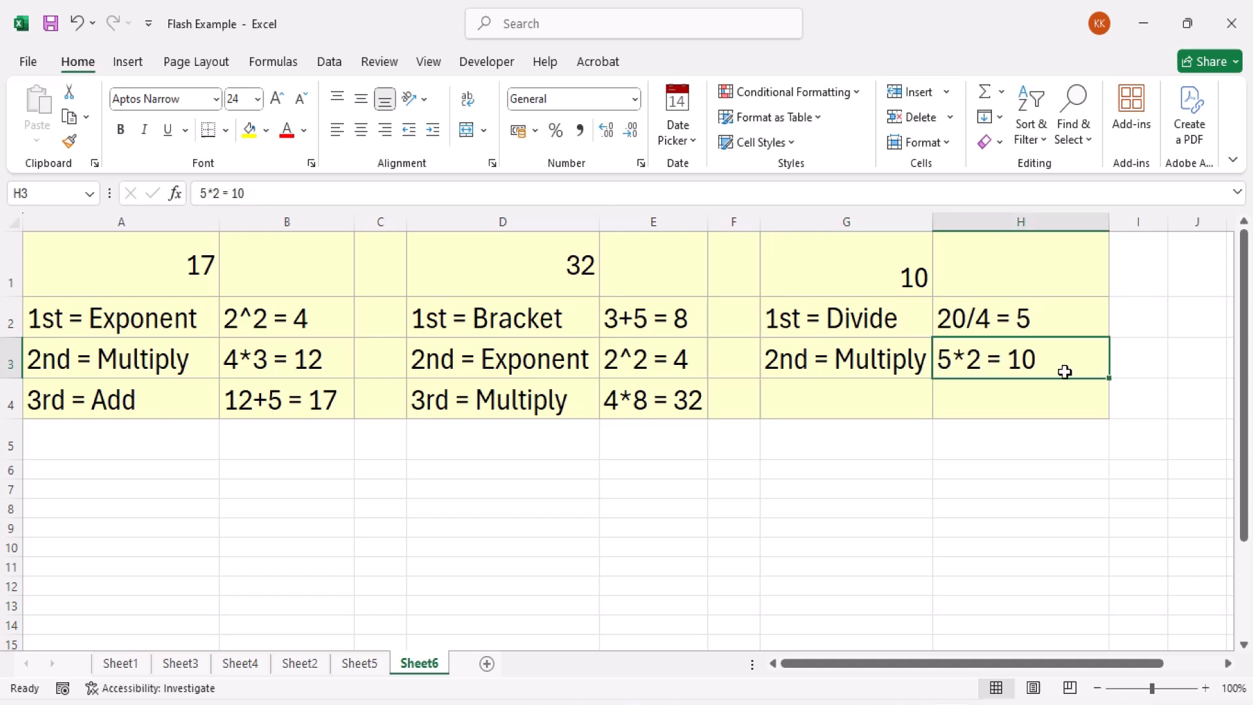
click(941, 435)
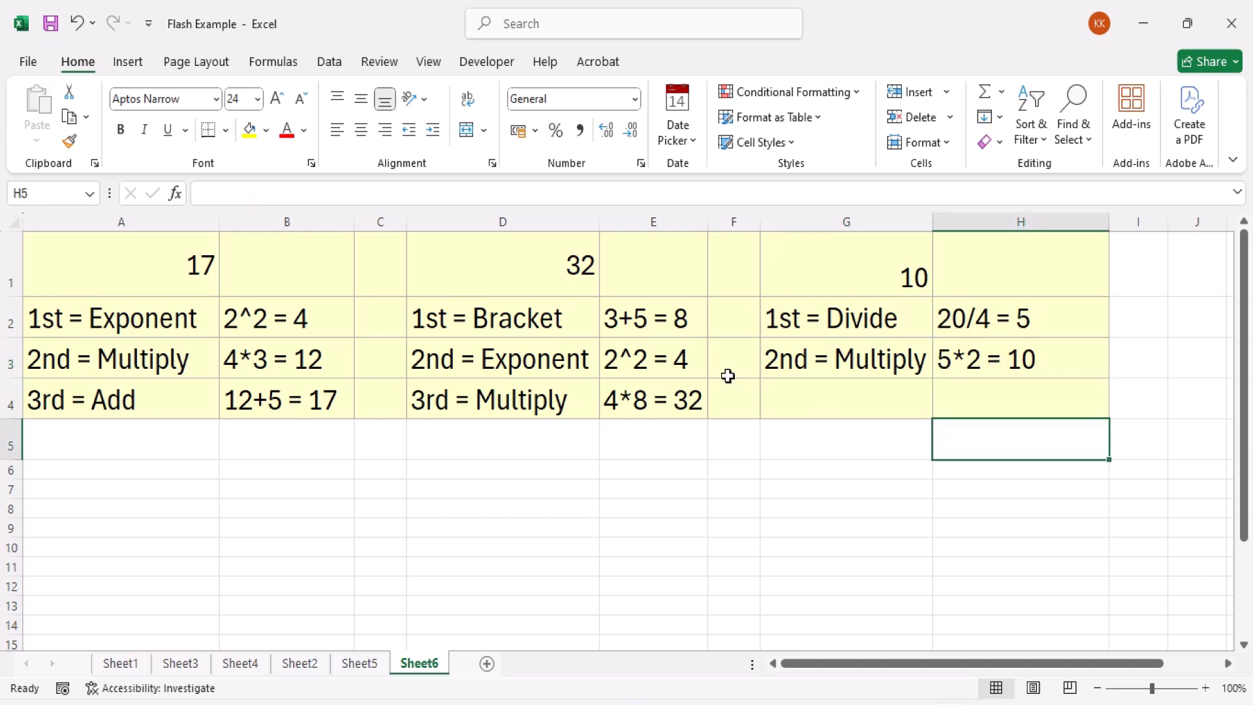
click(875, 293)
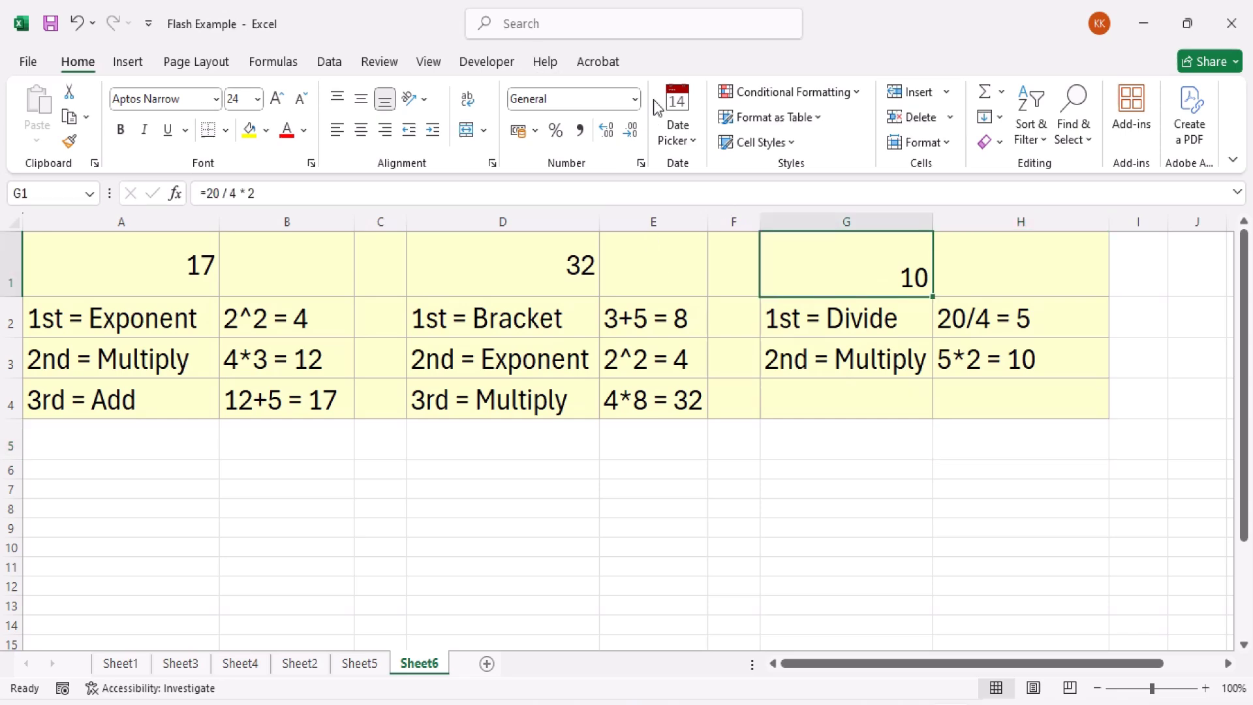